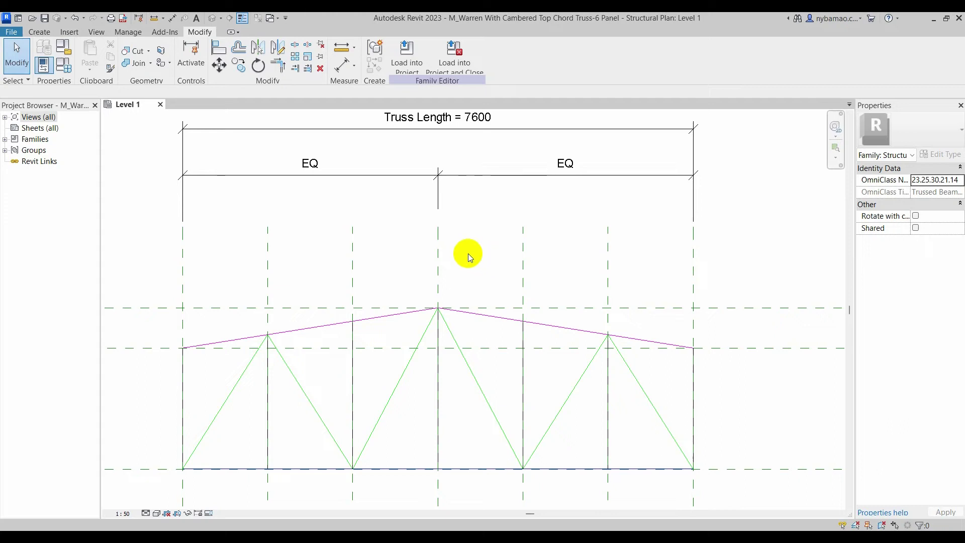
Pan and zoom around the current truss view to inspect it whole
{"action": "scroll", "coordinate": [468, 253], "scroll_direction": "down", "scroll_amount": 2}
{"action": "scroll", "coordinate": [468, 253], "scroll_direction": "up", "scroll_amount": 2}
{"action": "middle_click_drag", "start_coordinate": [469, 254], "coordinate": [568, 237]}
{"action": "scroll", "coordinate": [459, 291], "scroll_direction": "down", "scroll_amount": 2}
{"action": "scroll", "coordinate": [388, 323], "scroll_direction": "down", "scroll_amount": 1}
{"action": "mouse_move", "coordinate": [388, 322]}
{"action": "middle_mouse_down"}
{"action": "mouse_move", "coordinate": [496, 311]}
{"action": "mouse_move", "coordinate": [491, 304]}
{"action": "middle_mouse_up"}
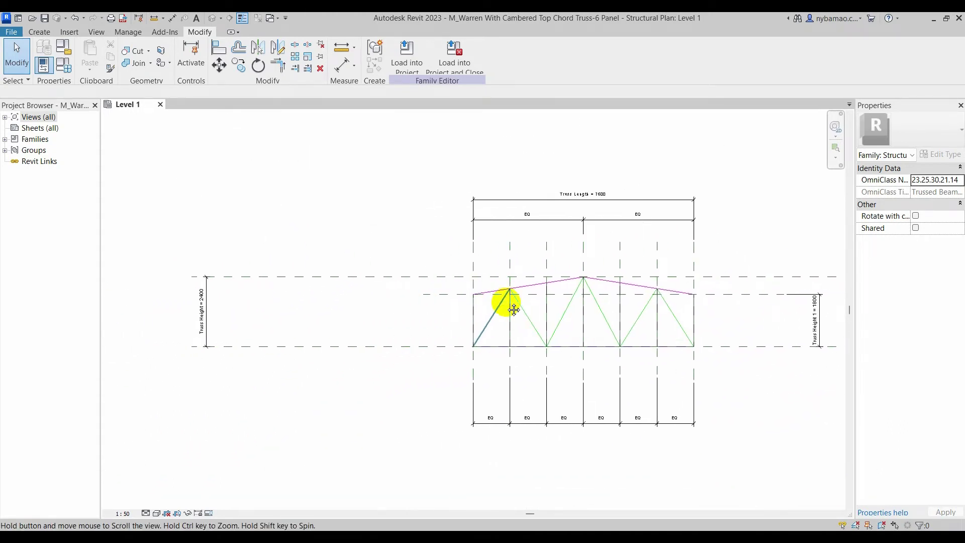
{"action": "scroll", "coordinate": [248, 305], "scroll_direction": "up", "scroll_amount": 2}
{"action": "scroll", "coordinate": [248, 305], "scroll_direction": "down", "scroll_amount": 1}
{"action": "scroll", "coordinate": [249, 306], "scroll_direction": "down", "scroll_amount": 1}
{"action": "scroll", "coordinate": [703, 323], "scroll_direction": "up", "scroll_amount": 2}
{"action": "scroll", "coordinate": [597, 324], "scroll_direction": "down", "scroll_amount": 1}
{"action": "scroll", "coordinate": [474, 276], "scroll_direction": "up", "scroll_amount": 2}
{"action": "middle_click_drag", "start_coordinate": [468, 295], "coordinate": [495, 144]}
{"action": "scroll", "coordinate": [500, 242], "scroll_direction": "down", "scroll_amount": 1}
{"action": "scroll", "coordinate": [518, 276], "scroll_direction": "up", "scroll_amount": 1}
{"action": "mouse_move", "coordinate": [518, 275]}
{"action": "middle_mouse_down"}
{"action": "mouse_move", "coordinate": [499, 295]}
{"action": "mouse_move", "coordinate": [523, 240]}
{"action": "middle_mouse_up"}
{"action": "scroll", "coordinate": [556, 291], "scroll_direction": "down", "scroll_amount": 1}
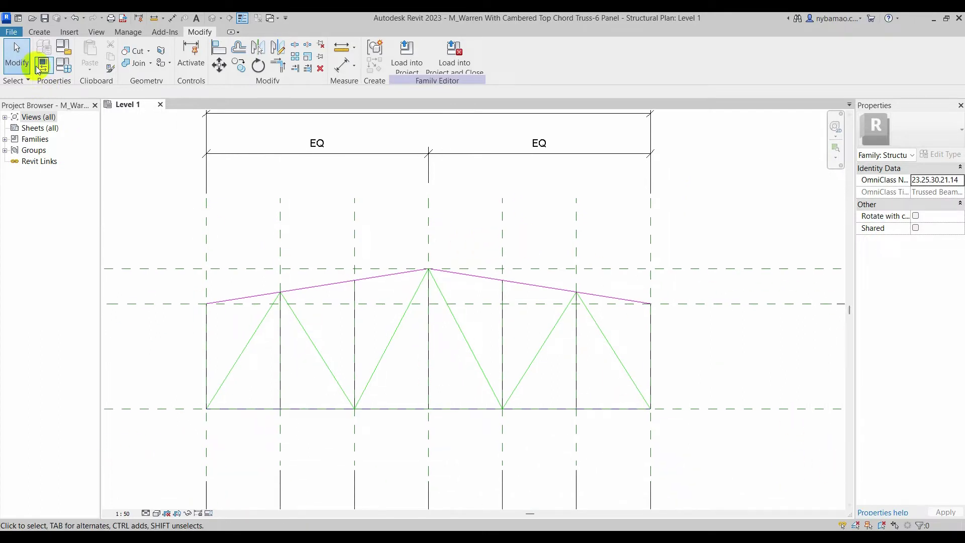
Create a new family from the English Metric Structural Trusses.rft template
{"action": "left_click", "coordinate": [16, 19]}
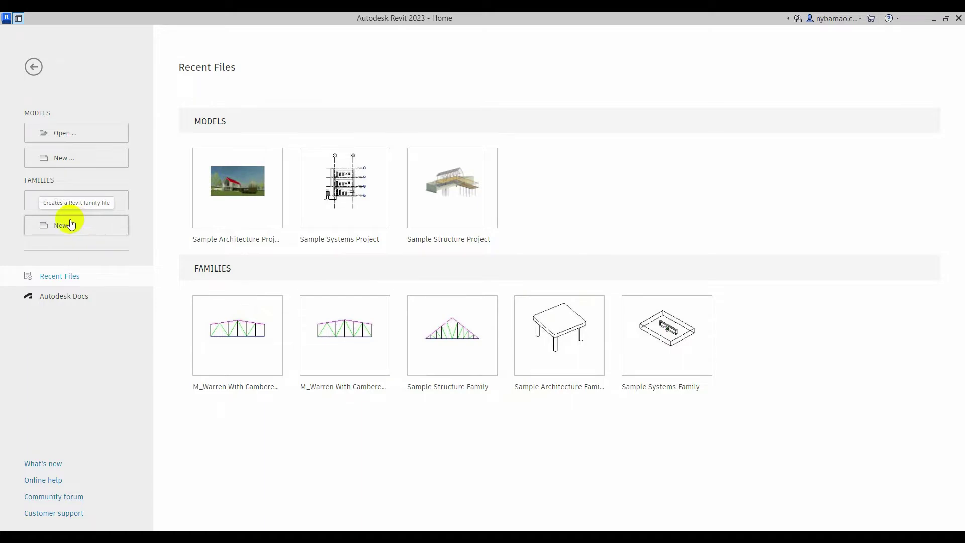
{"action": "left_click", "coordinate": [70, 228]}
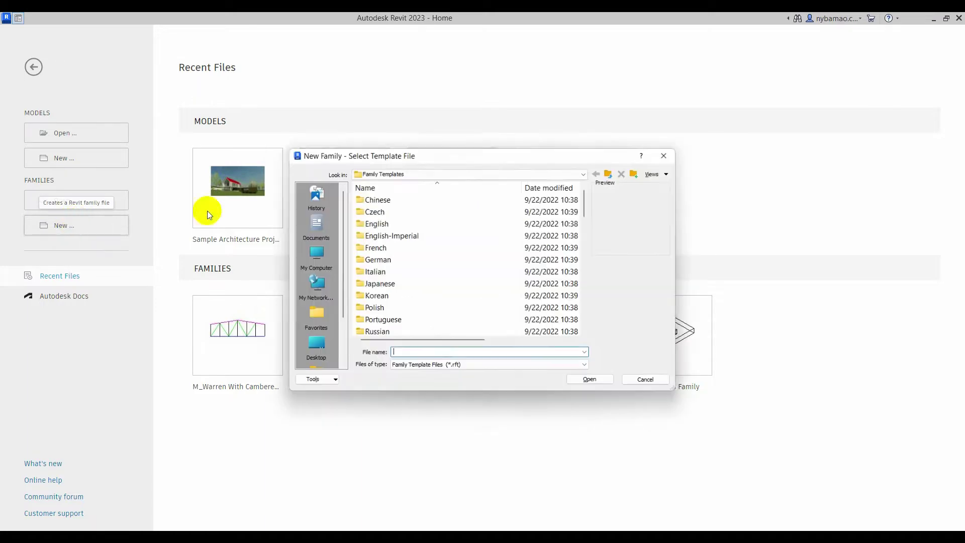
{"action": "double_click", "coordinate": [405, 223]}
{"action": "scroll", "coordinate": [429, 282], "scroll_direction": "down", "scroll_amount": 4}
{"action": "scroll", "coordinate": [429, 276], "scroll_direction": "down", "scroll_amount": 5}
{"action": "scroll", "coordinate": [432, 280], "scroll_direction": "down", "scroll_amount": 1}
{"action": "scroll", "coordinate": [432, 280], "scroll_direction": "down", "scroll_amount": 2}
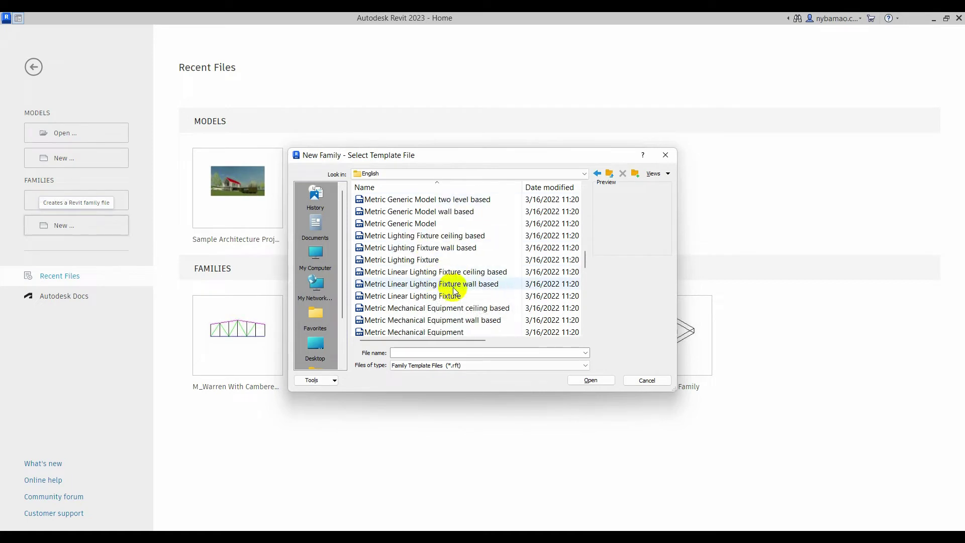
{"action": "scroll", "coordinate": [454, 289], "scroll_direction": "down", "scroll_amount": 2}
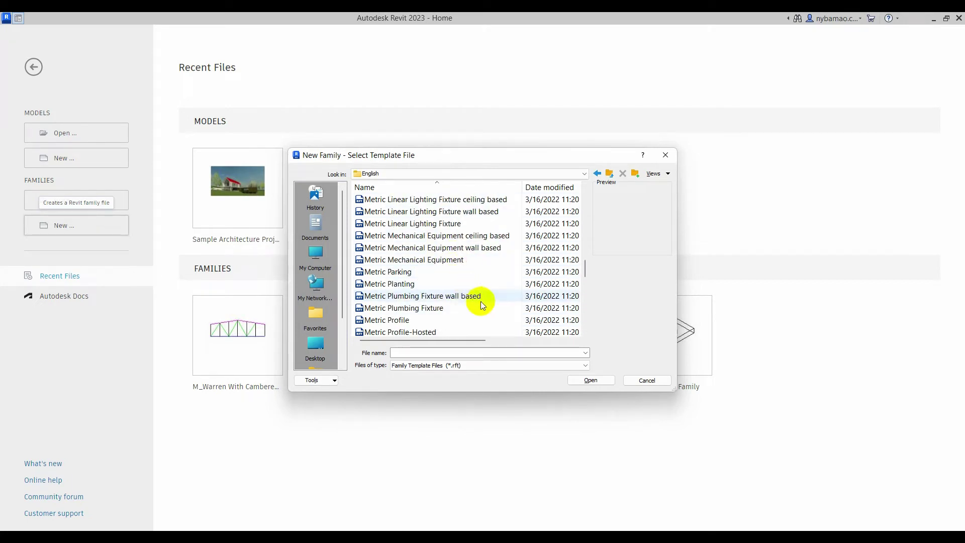
{"action": "scroll", "coordinate": [478, 302], "scroll_direction": "down", "scroll_amount": 4}
{"action": "scroll", "coordinate": [447, 294], "scroll_direction": "down", "scroll_amount": 4}
{"action": "scroll", "coordinate": [452, 295], "scroll_direction": "down", "scroll_amount": 1}
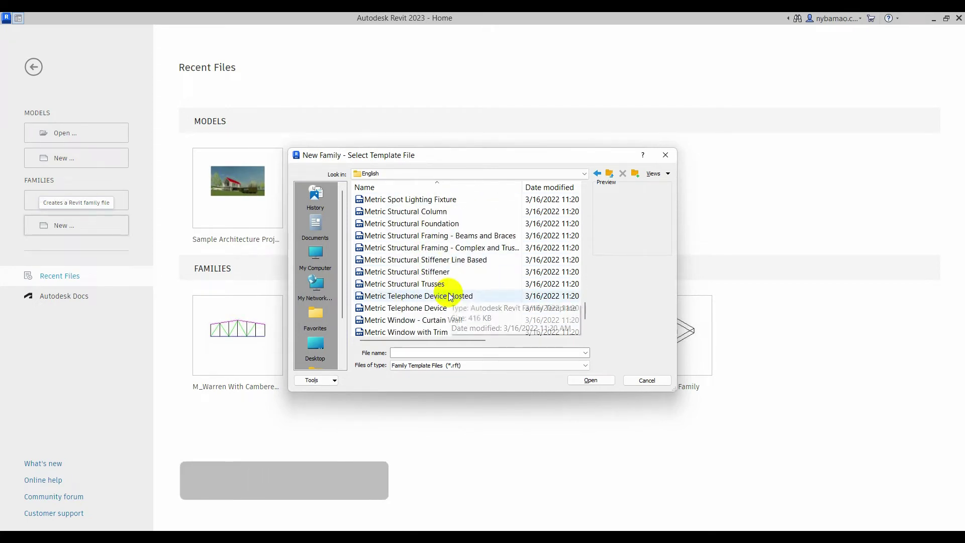
{"action": "left_click", "coordinate": [382, 285]}
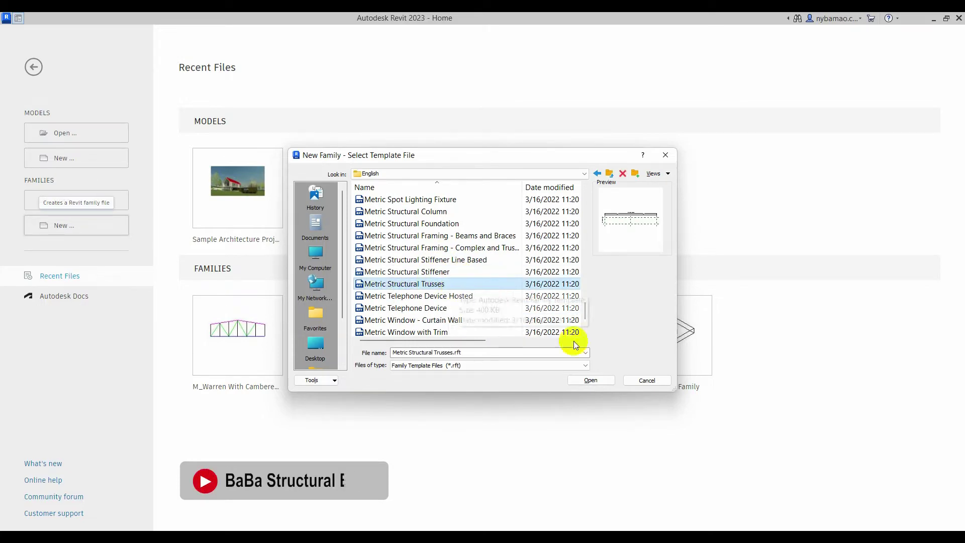
{"action": "left_click", "coordinate": [588, 379]}
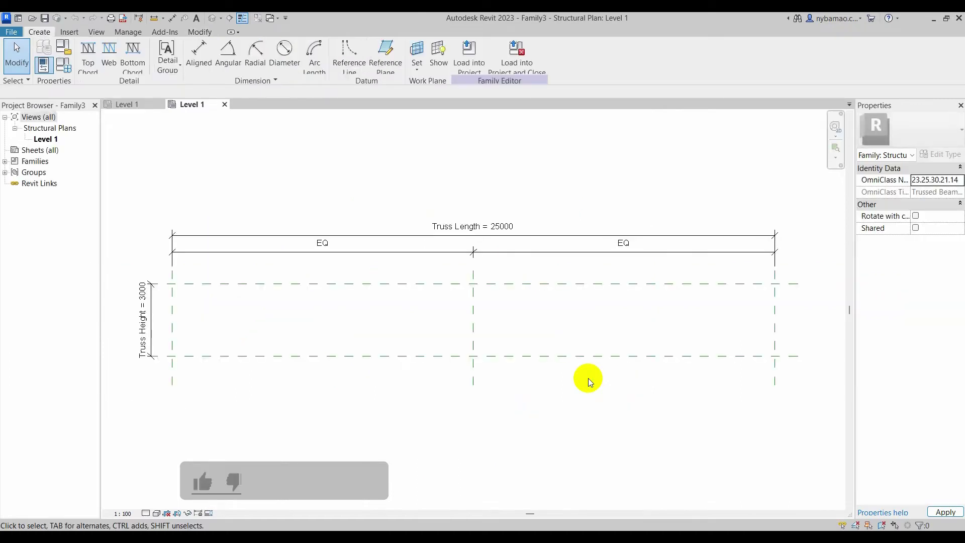
Pick-offset two reference planes at 1268 spacing to the left of the truss centre
{"action": "scroll", "coordinate": [457, 327], "scroll_direction": "down", "scroll_amount": 1}
{"action": "scroll", "coordinate": [429, 315], "scroll_direction": "up", "scroll_amount": 1}
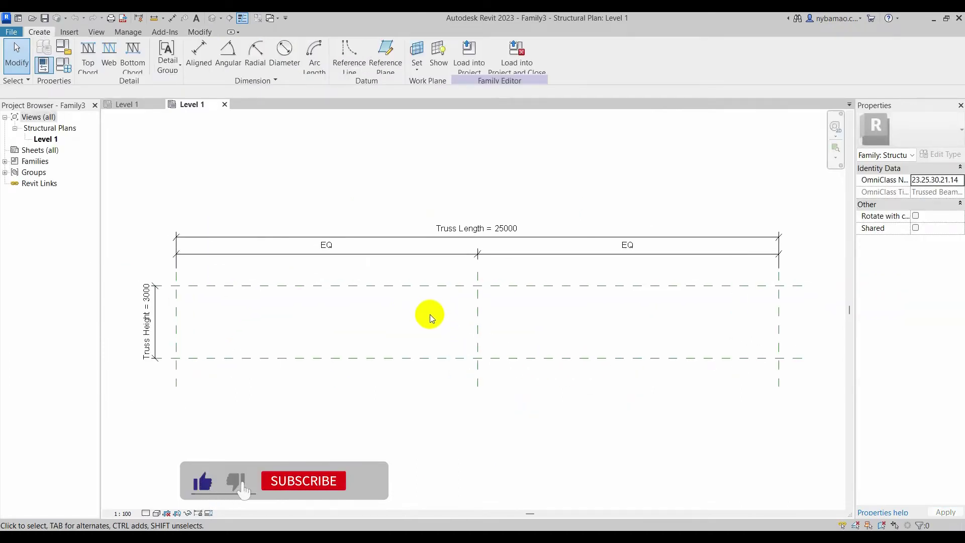
{"action": "left_click", "coordinate": [384, 58]}
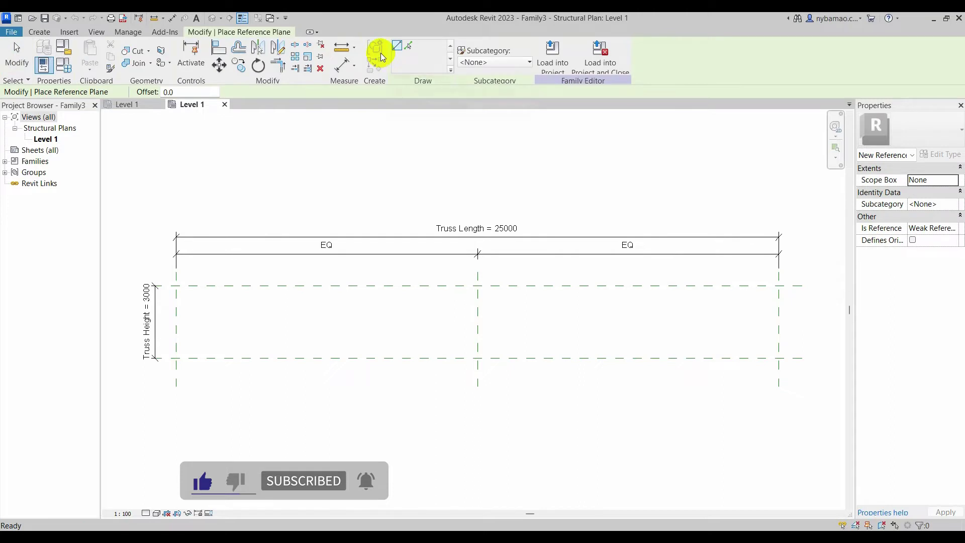
{"action": "left_click", "coordinate": [411, 49]}
{"action": "double_click", "coordinate": [188, 90]}
{"action": "type", "text": "1268"}
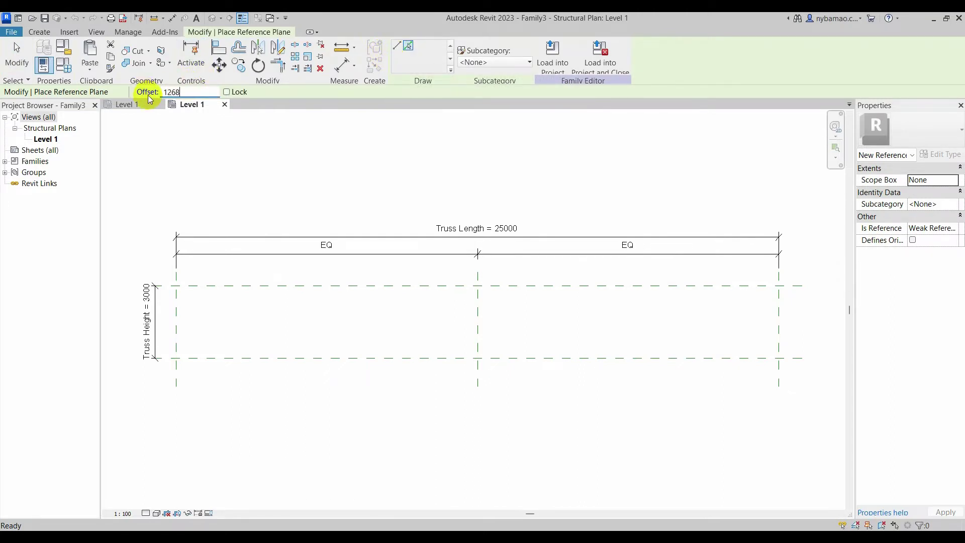
{"action": "left_click", "coordinate": [474, 316]}
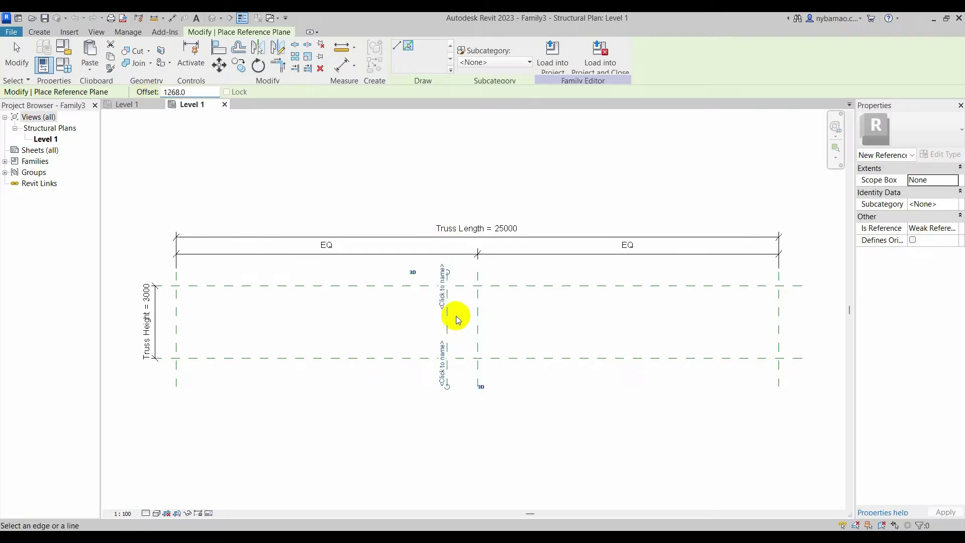
{"action": "left_click", "coordinate": [442, 317]}
Add two more 1268-spaced reference planes to the right of the centre
{"action": "left_click", "coordinate": [481, 318]}
{"action": "scroll", "coordinate": [507, 318], "scroll_direction": "up", "scroll_amount": 2}
{"action": "scroll", "coordinate": [505, 319], "scroll_direction": "up", "scroll_amount": 1}
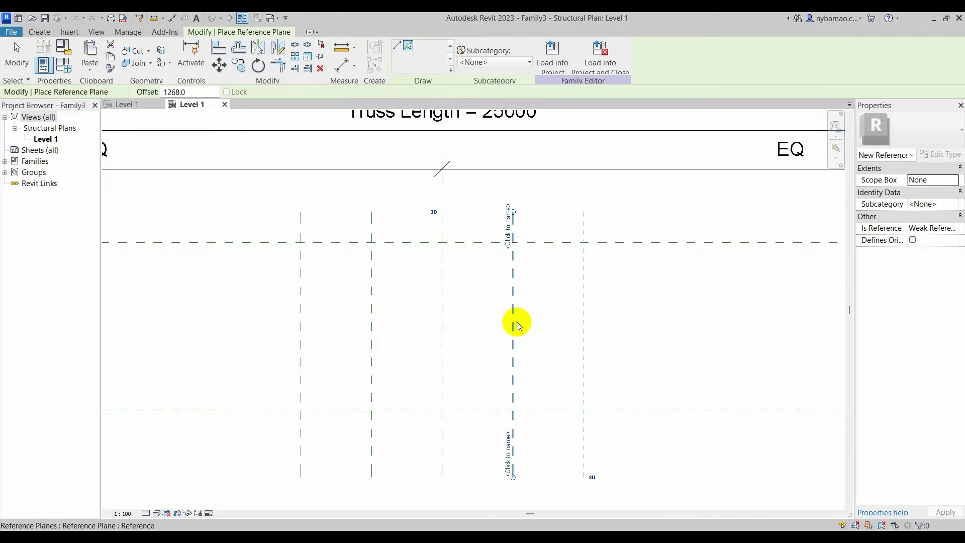
{"action": "left_click", "coordinate": [517, 321]}
{"action": "scroll", "coordinate": [526, 312], "scroll_direction": "down", "scroll_amount": 2}
{"action": "scroll", "coordinate": [527, 313], "scroll_direction": "down", "scroll_amount": 2}
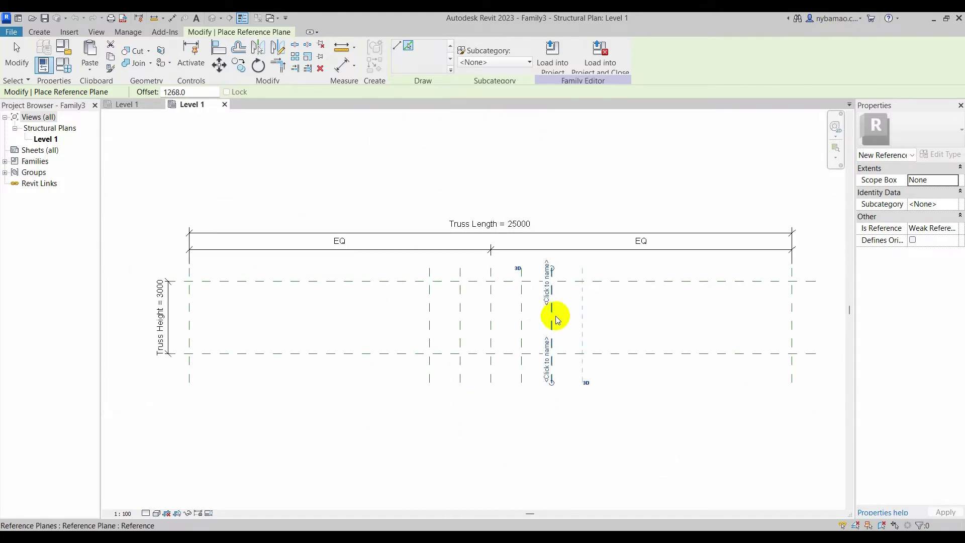
{"action": "left_click", "coordinate": [16, 55]}
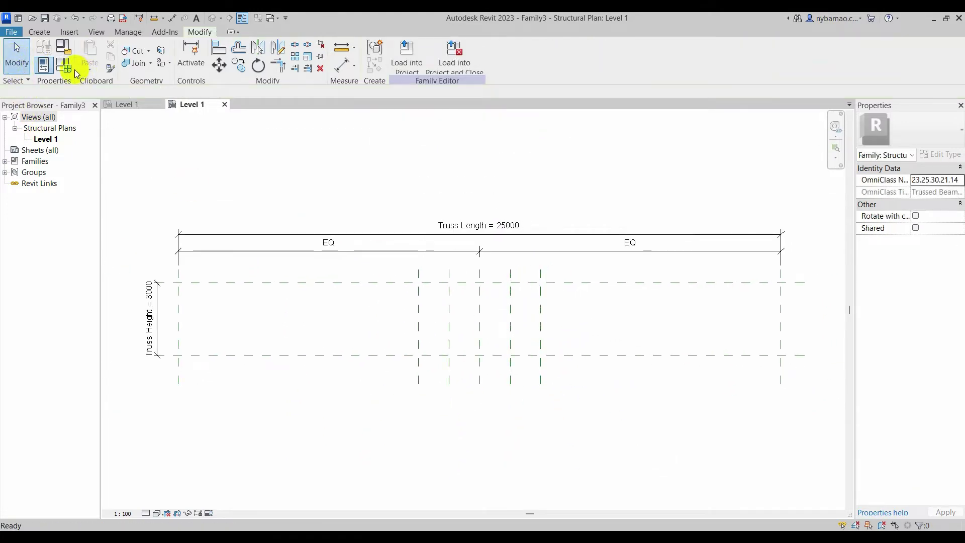
{"action": "left_click", "coordinate": [67, 67]}
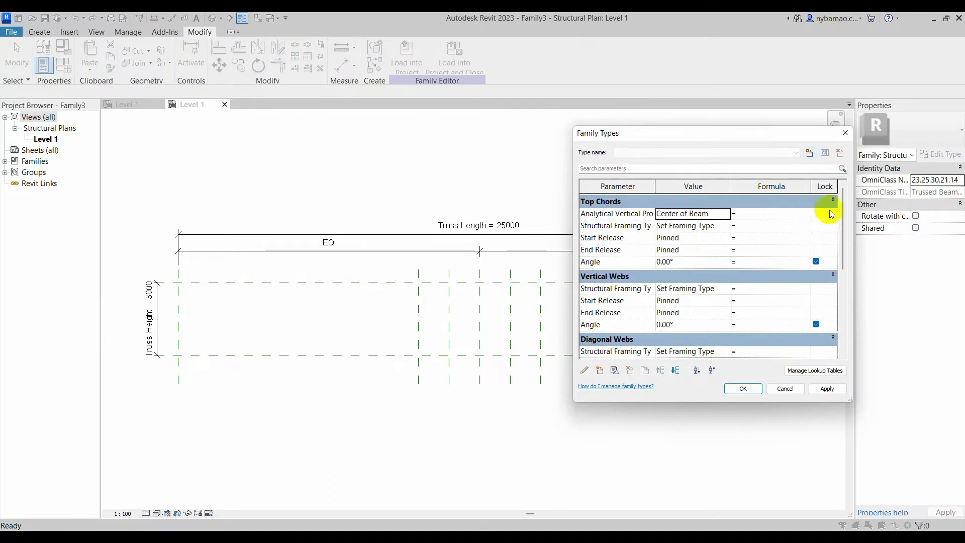
Change the default Truss Length parameter to 8000 and apply it
{"action": "left_click_drag", "start_coordinate": [846, 227], "coordinate": [842, 334]}
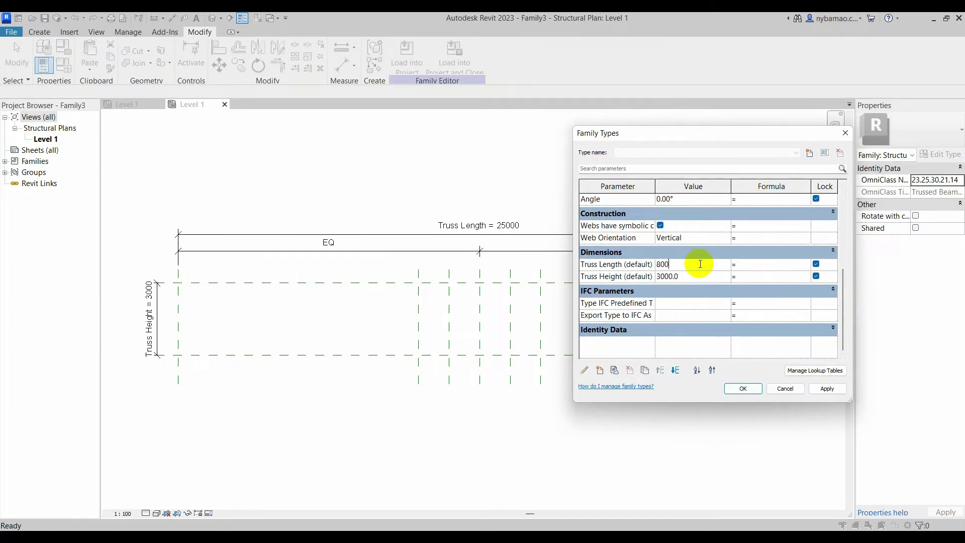
{"action": "left_click", "coordinate": [828, 389]}
{"action": "left_click", "coordinate": [743, 389]}
{"action": "scroll", "coordinate": [491, 263], "scroll_direction": "up", "scroll_amount": 2}
{"action": "scroll", "coordinate": [514, 304], "scroll_direction": "up", "scroll_amount": 1}
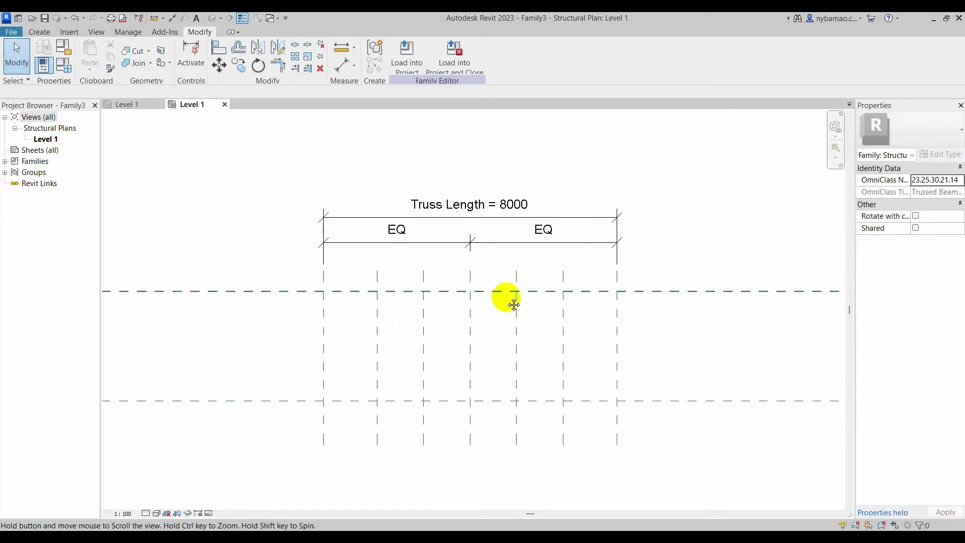
Dimension the left end plane through the centre plane and set its spacings to EQ
{"action": "scroll", "coordinate": [513, 304], "scroll_direction": "up", "scroll_amount": 1}
{"action": "middle_click_drag", "start_coordinate": [463, 299], "coordinate": [453, 272]}
{"action": "scroll", "coordinate": [450, 270], "scroll_direction": "down", "scroll_amount": 1}
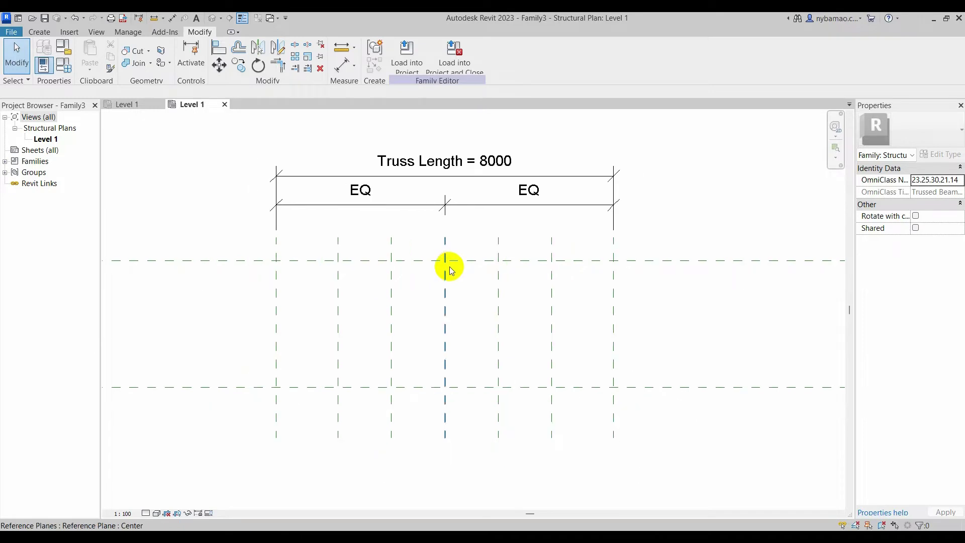
{"action": "left_click", "coordinate": [342, 76]}
{"action": "middle_click_drag", "start_coordinate": [317, 315], "coordinate": [319, 291]}
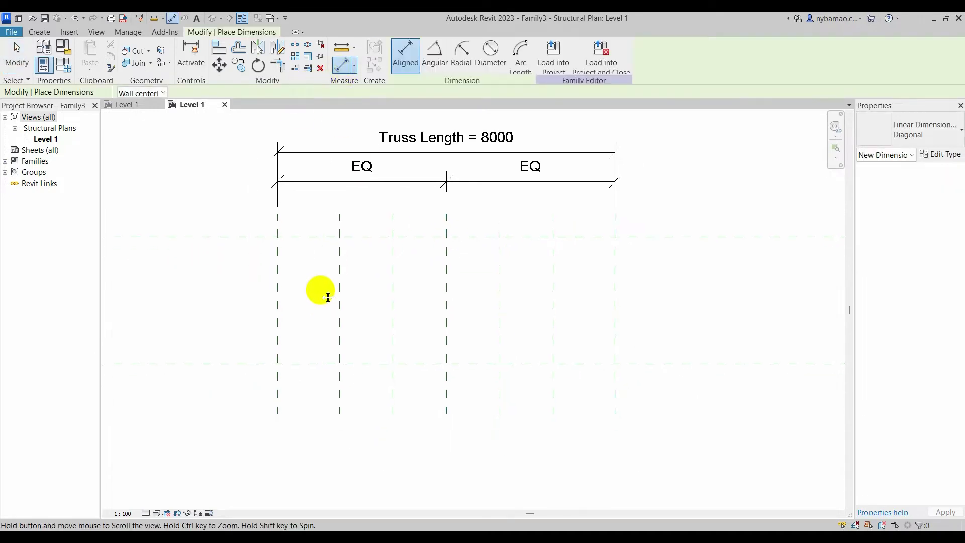
{"action": "left_click", "coordinate": [278, 387]}
{"action": "left_click", "coordinate": [339, 388]}
{"action": "left_click", "coordinate": [392, 393]}
{"action": "left_click", "coordinate": [446, 394]}
{"action": "left_click", "coordinate": [408, 413]}
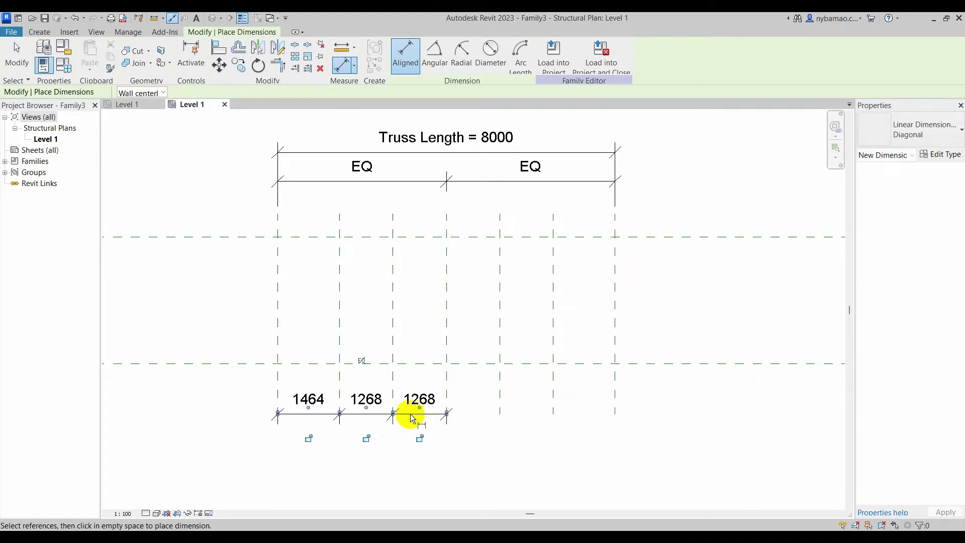
{"action": "left_click", "coordinate": [361, 360]}
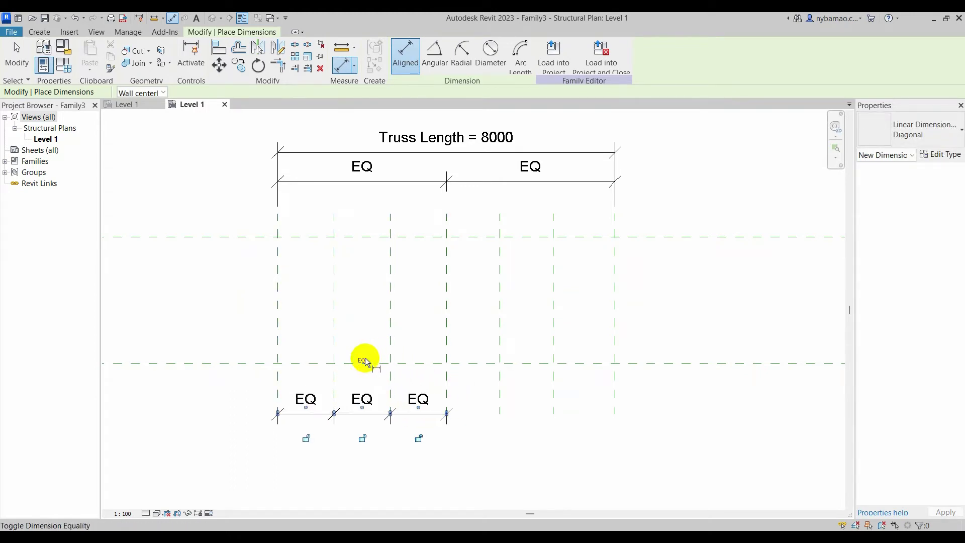
Add a matching aligned dimension string from the centre plane to the right end plane
{"action": "left_click", "coordinate": [447, 378]}
{"action": "left_click", "coordinate": [501, 382]}
{"action": "left_click", "coordinate": [552, 383]}
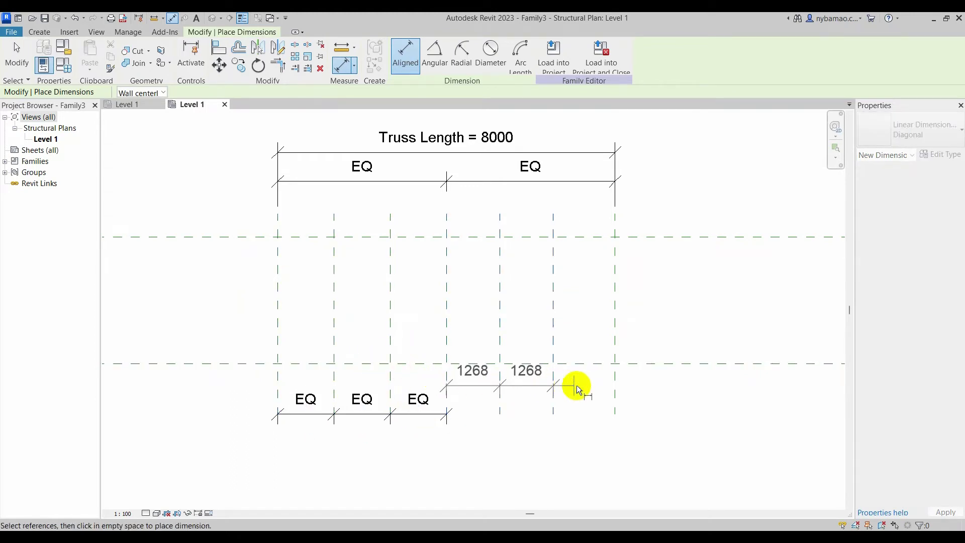
{"action": "left_click", "coordinate": [614, 391]}
{"action": "left_click", "coordinate": [520, 414]}
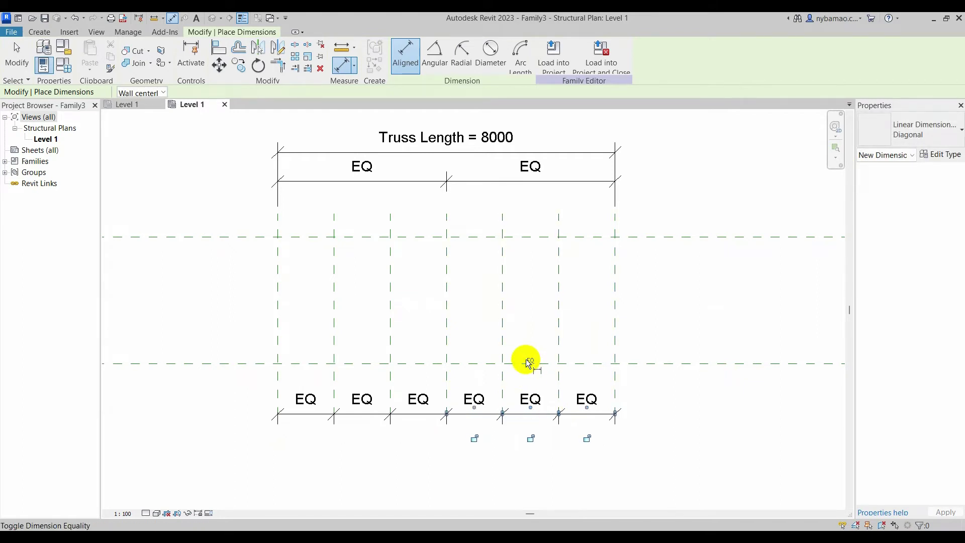
{"action": "left_click", "coordinate": [17, 54]}
{"action": "scroll", "coordinate": [351, 304], "scroll_direction": "down", "scroll_amount": 1}
{"action": "scroll", "coordinate": [345, 302], "scroll_direction": "up", "scroll_amount": 1}
{"action": "scroll", "coordinate": [372, 297], "scroll_direction": "down", "scroll_amount": 1}
{"action": "middle_click_drag", "start_coordinate": [373, 297], "coordinate": [390, 302]}
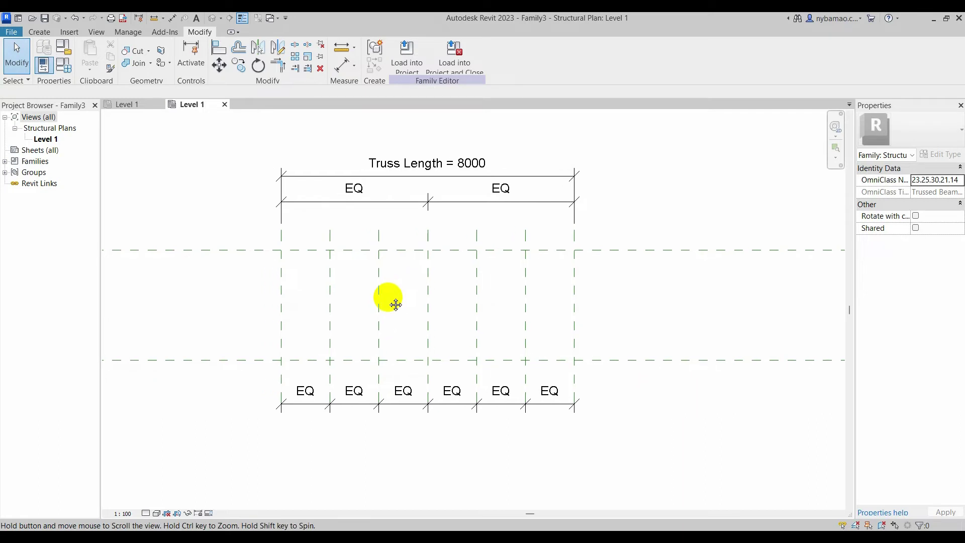
{"action": "left_click", "coordinate": [39, 32]}
Add a horizontal reference plane offset 500 below the top plane
{"action": "left_click", "coordinate": [383, 53]}
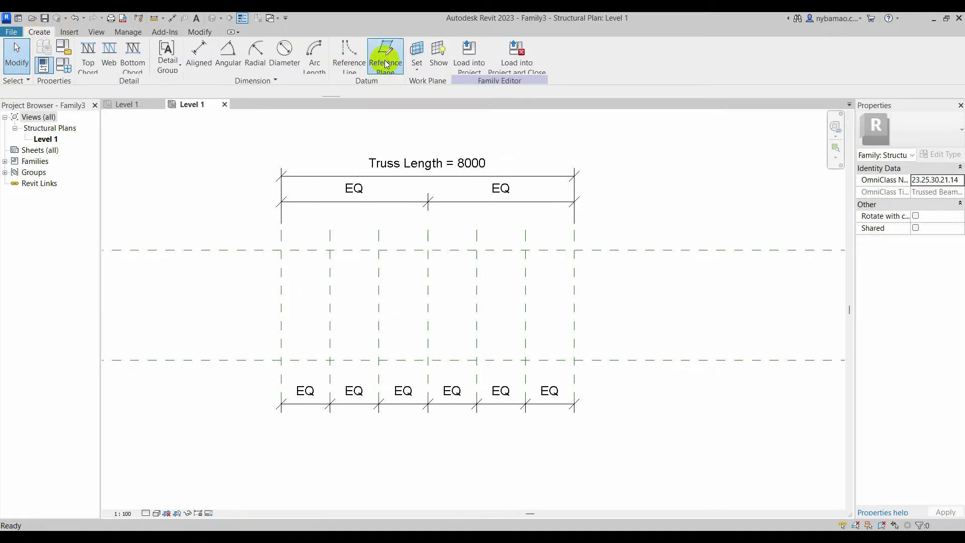
{"action": "left_click", "coordinate": [219, 94]}
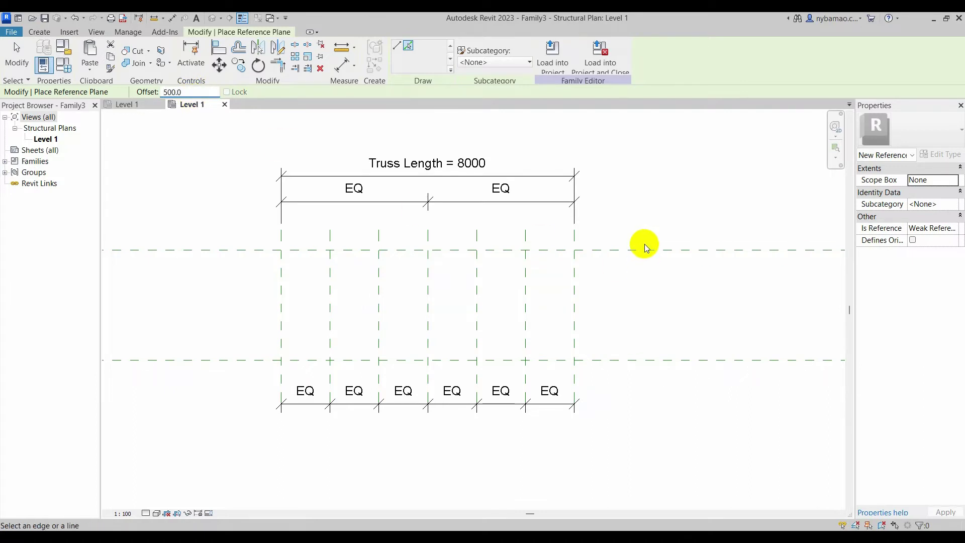
{"action": "left_click", "coordinate": [636, 257]}
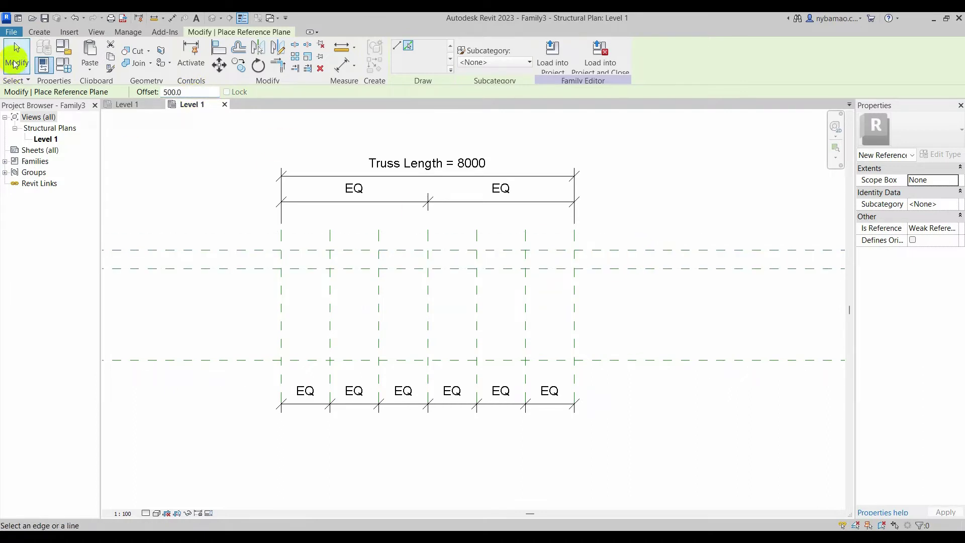
{"action": "left_click", "coordinate": [17, 59]}
{"action": "scroll", "coordinate": [393, 280], "scroll_direction": "up", "scroll_amount": 2}
{"action": "mouse_move", "coordinate": [393, 280]}
{"action": "middle_mouse_down"}
{"action": "mouse_move", "coordinate": [387, 263]}
{"action": "mouse_move", "coordinate": [460, 305]}
{"action": "middle_mouse_up"}
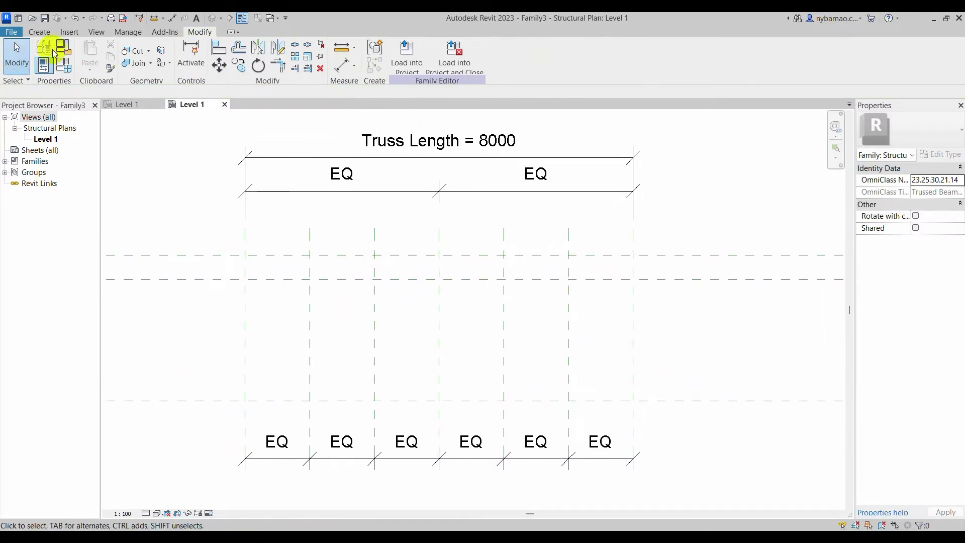
{"action": "scroll", "coordinate": [276, 190], "scroll_direction": "down", "scroll_amount": 2}
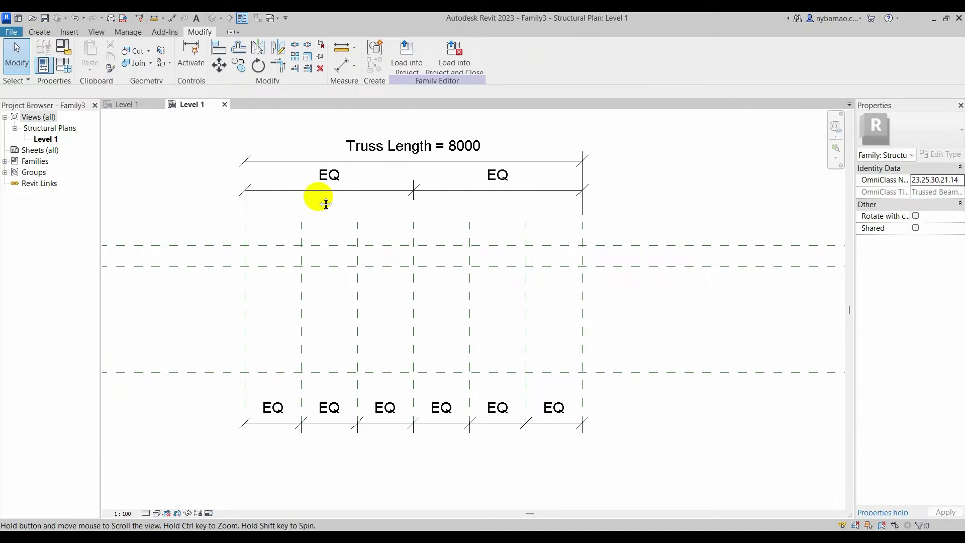
Dimension the 2500 height between planes and label it with new parameter 'Truss Height 1'
{"action": "left_click", "coordinate": [341, 68]}
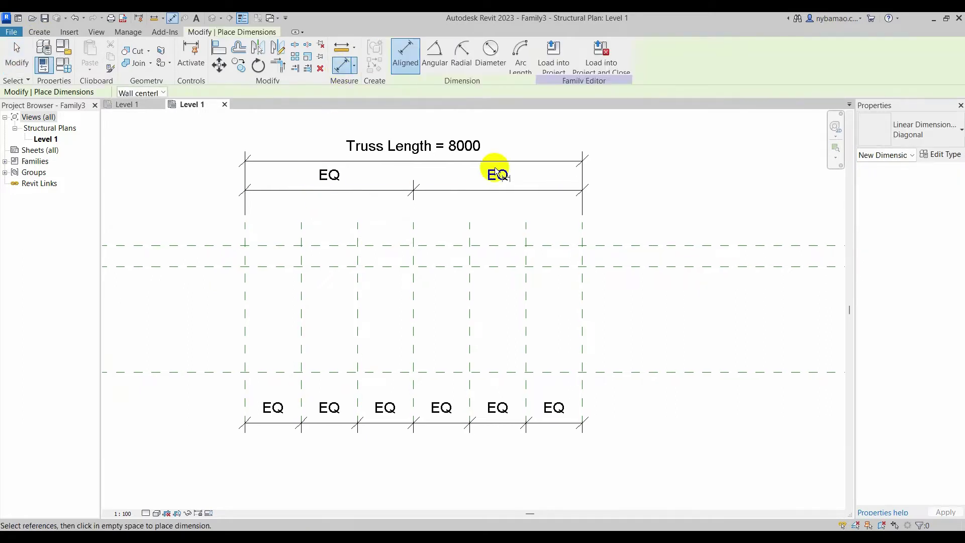
{"action": "left_click", "coordinate": [644, 267]}
{"action": "left_click", "coordinate": [665, 372]}
{"action": "left_click", "coordinate": [684, 326]}
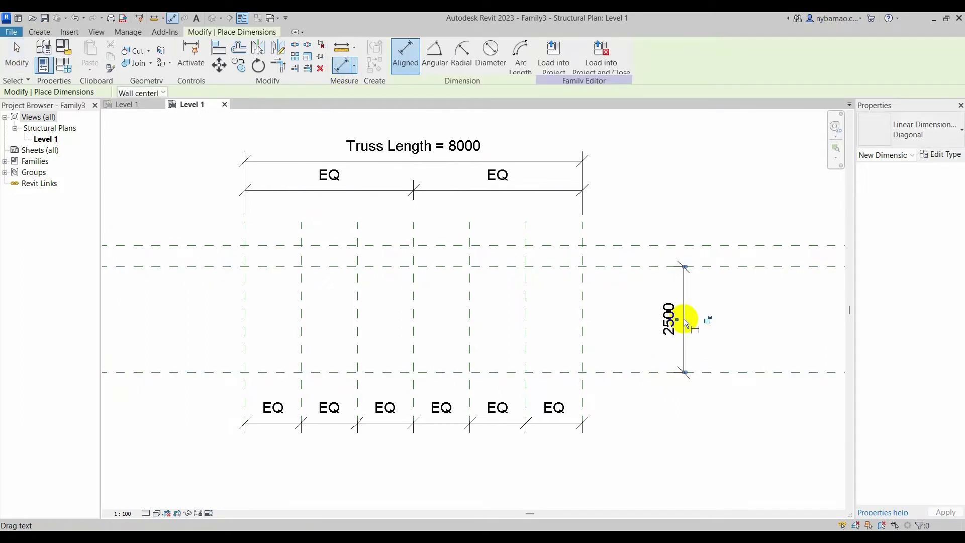
{"action": "left_click", "coordinate": [16, 61]}
{"action": "left_click", "coordinate": [683, 322]}
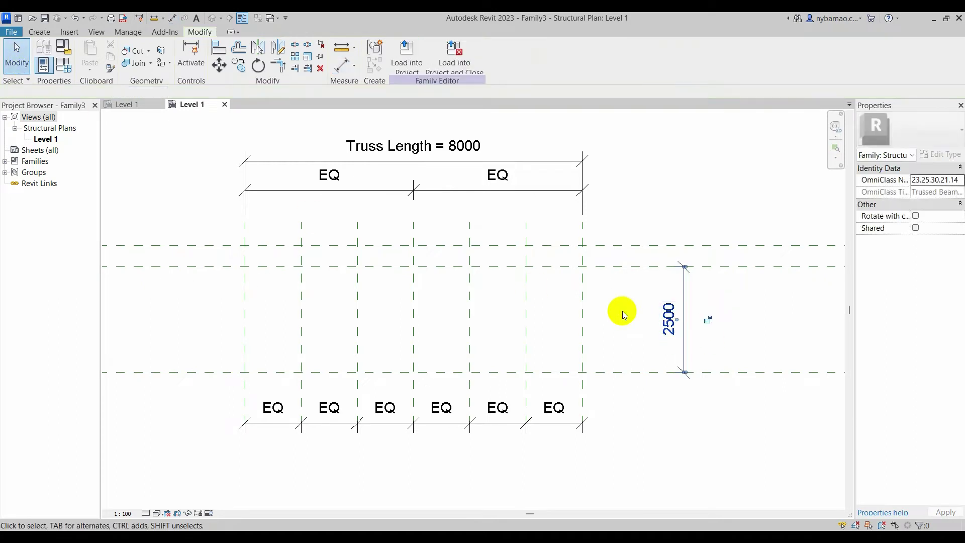
{"action": "left_click", "coordinate": [499, 55]}
{"action": "type", "text": "Truss Height 1"}
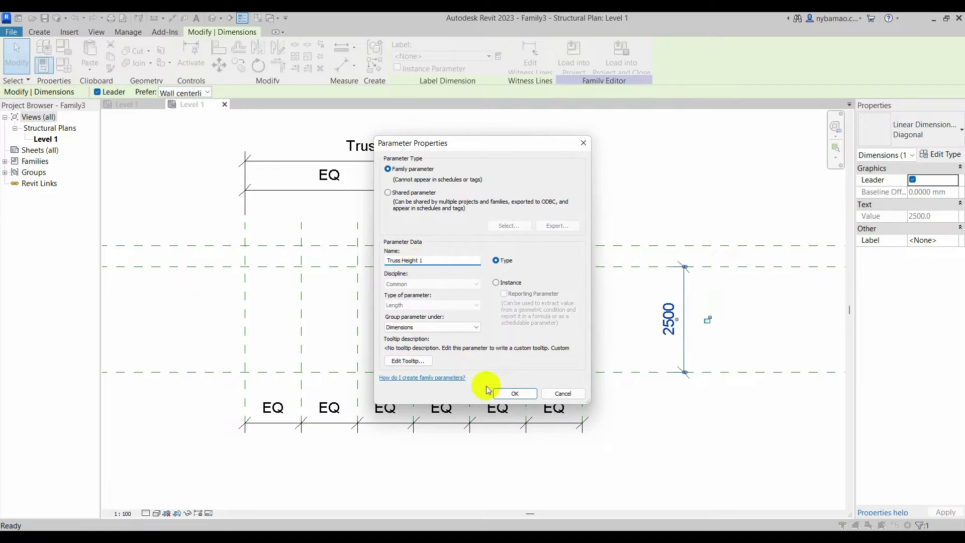
{"action": "left_click", "coordinate": [503, 395]}
{"action": "left_click", "coordinate": [634, 320]}
{"action": "middle_click_drag", "start_coordinate": [442, 328], "coordinate": [447, 326]}
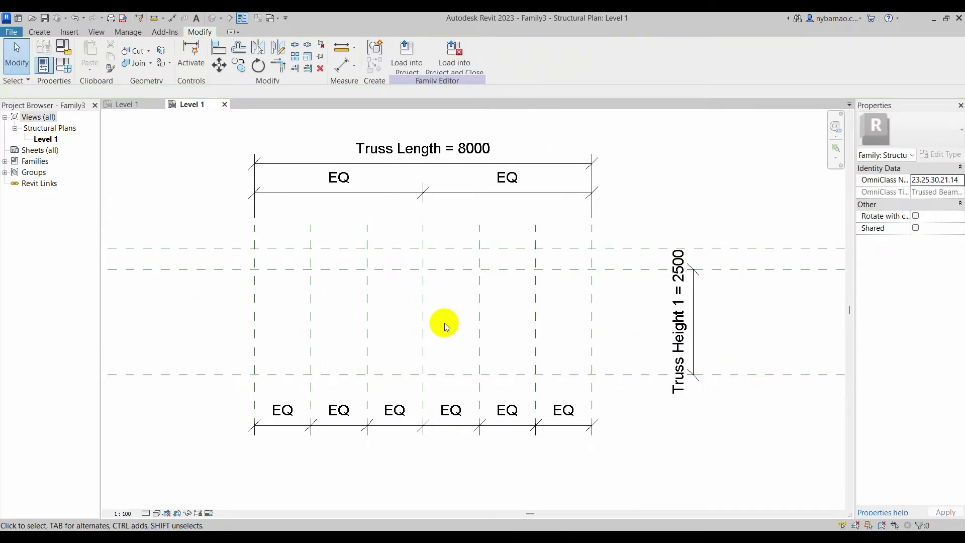
Set the plan view scale to 1:50 and recentre the truss
{"action": "left_click", "coordinate": [123, 513]}
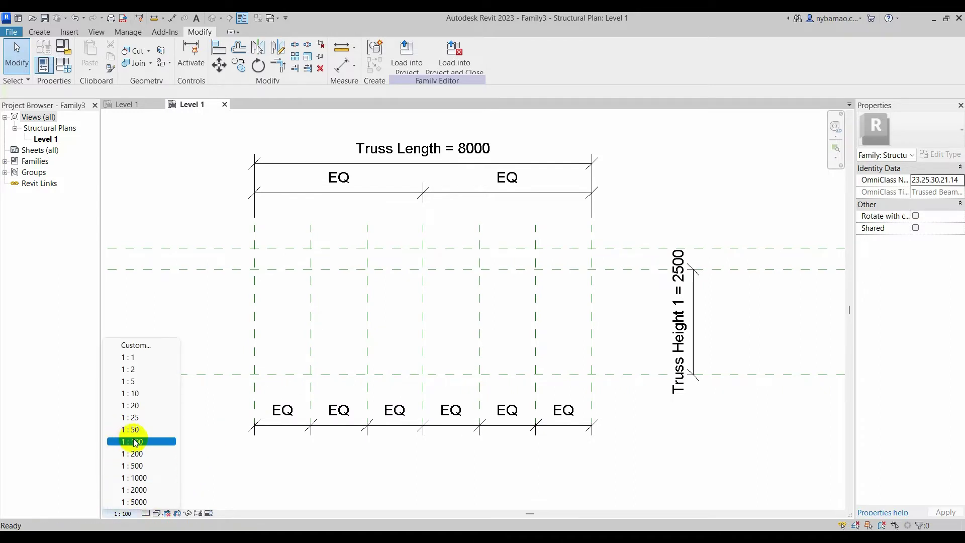
{"action": "left_click", "coordinate": [132, 429]}
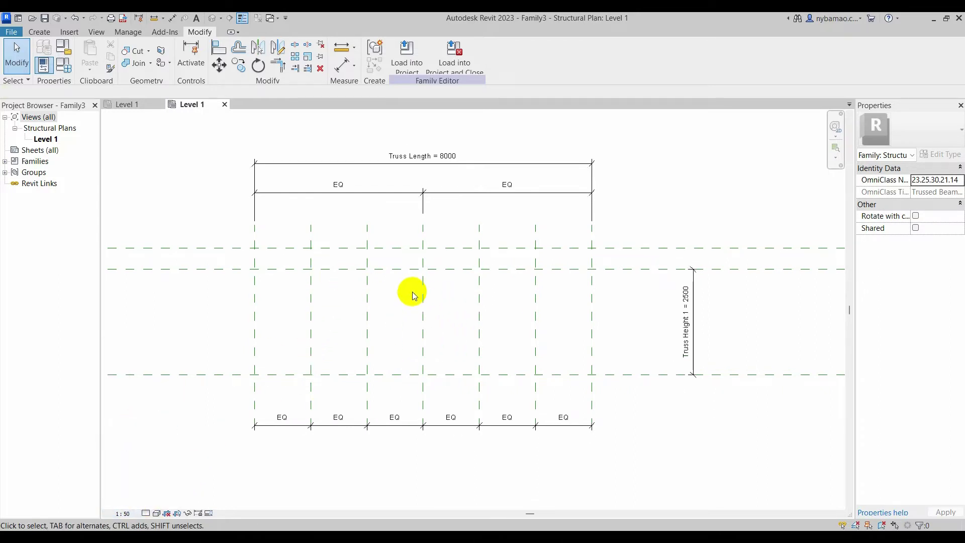
{"action": "scroll", "coordinate": [402, 289], "scroll_direction": "up", "scroll_amount": 2}
{"action": "middle_click_drag", "start_coordinate": [385, 286], "coordinate": [402, 295]}
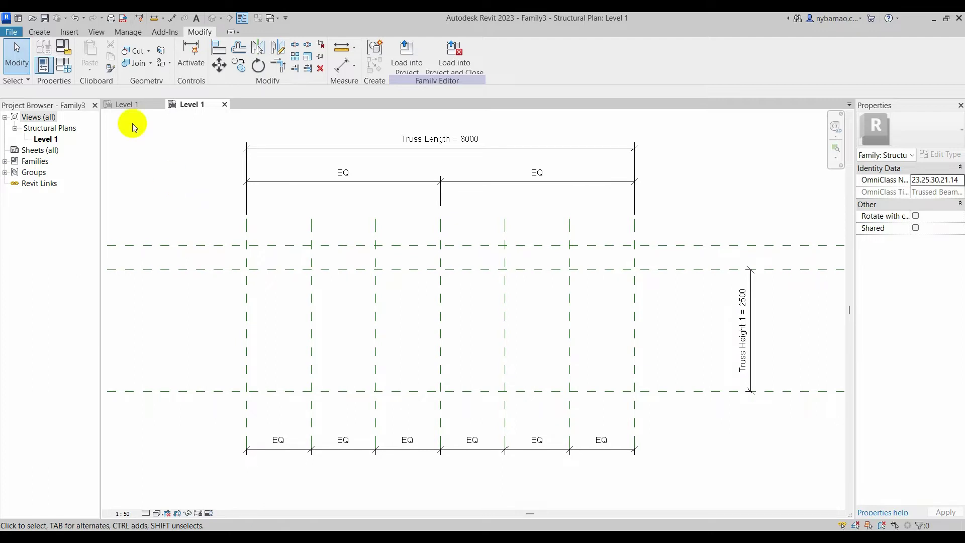
{"action": "left_click", "coordinate": [39, 34]}
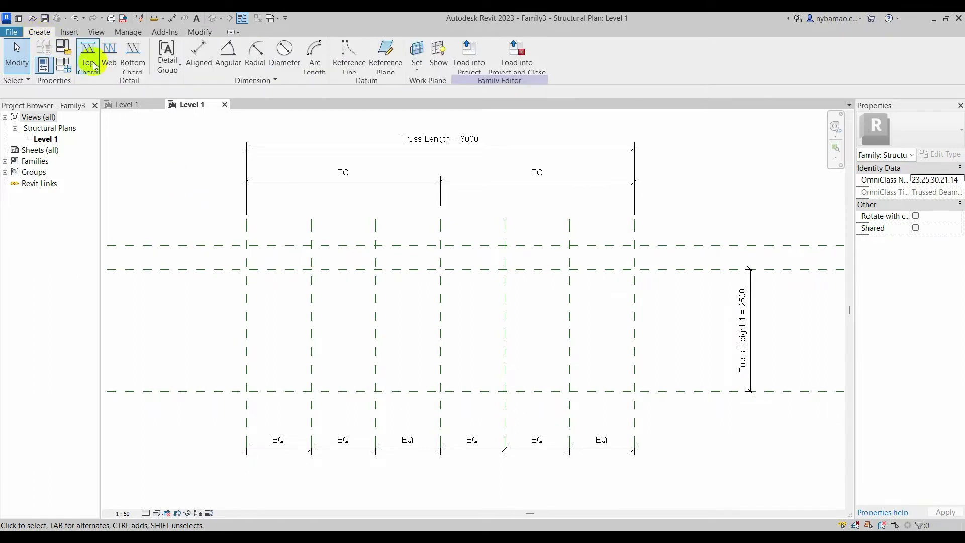
Draw the bottom chord along the bottom plane between the truss ends
{"action": "left_click", "coordinate": [129, 61]}
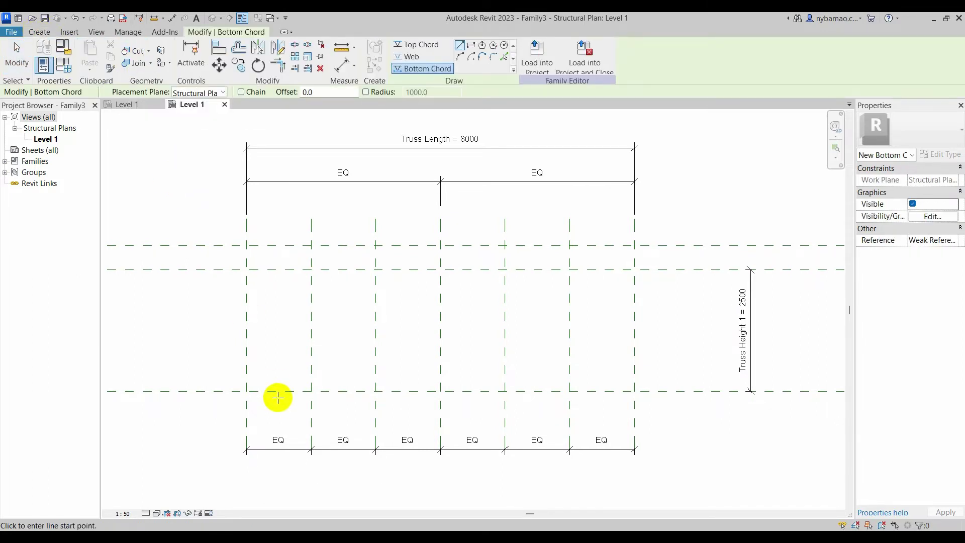
{"action": "left_click", "coordinate": [246, 391]}
{"action": "left_click", "coordinate": [636, 391]}
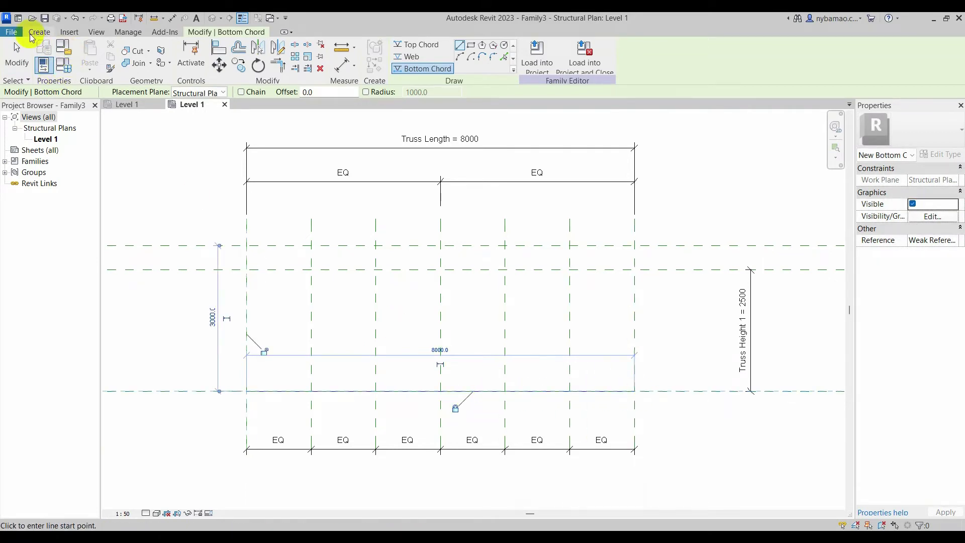
Draw a two-segment top chord rising from both ends to a centre peak
{"action": "left_click", "coordinate": [33, 33]}
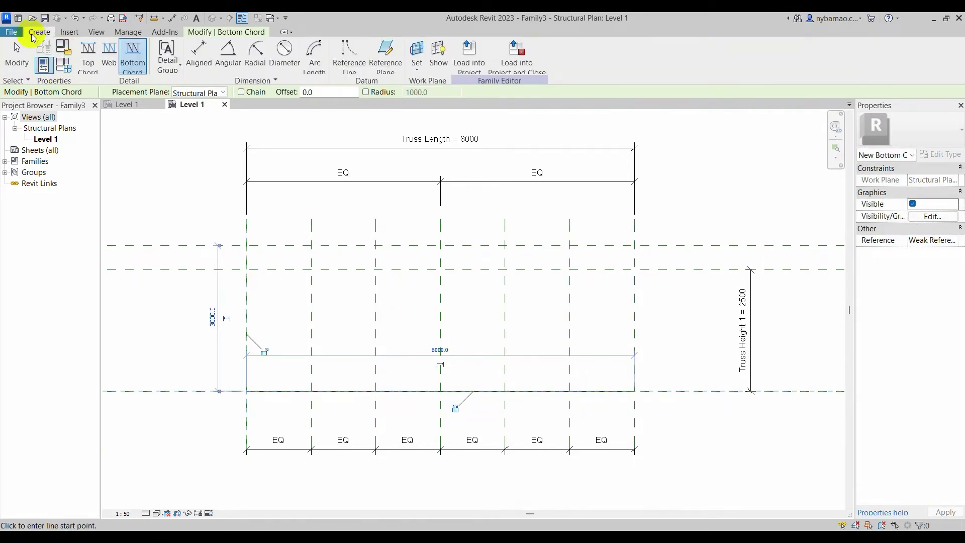
{"action": "left_click", "coordinate": [88, 63]}
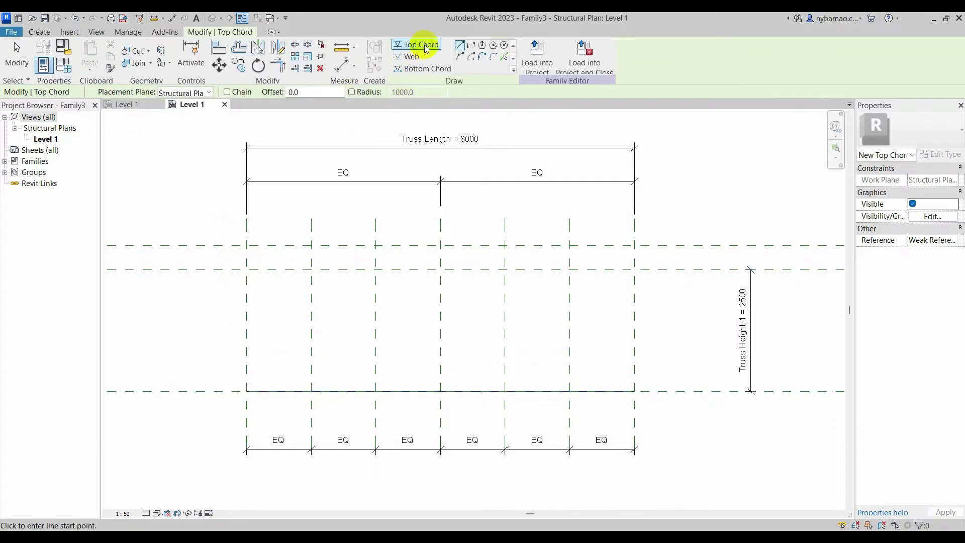
{"action": "left_click", "coordinate": [246, 270]}
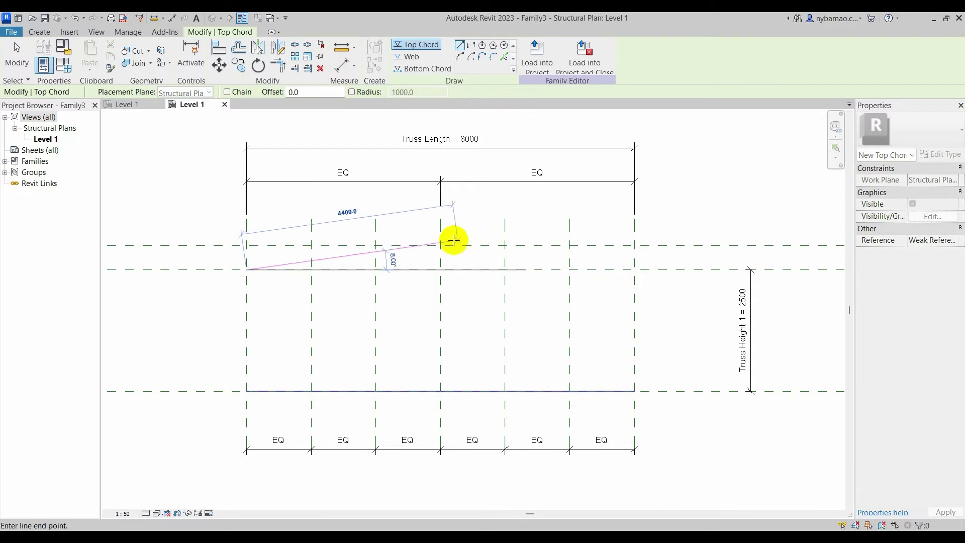
{"action": "left_click", "coordinate": [441, 245]}
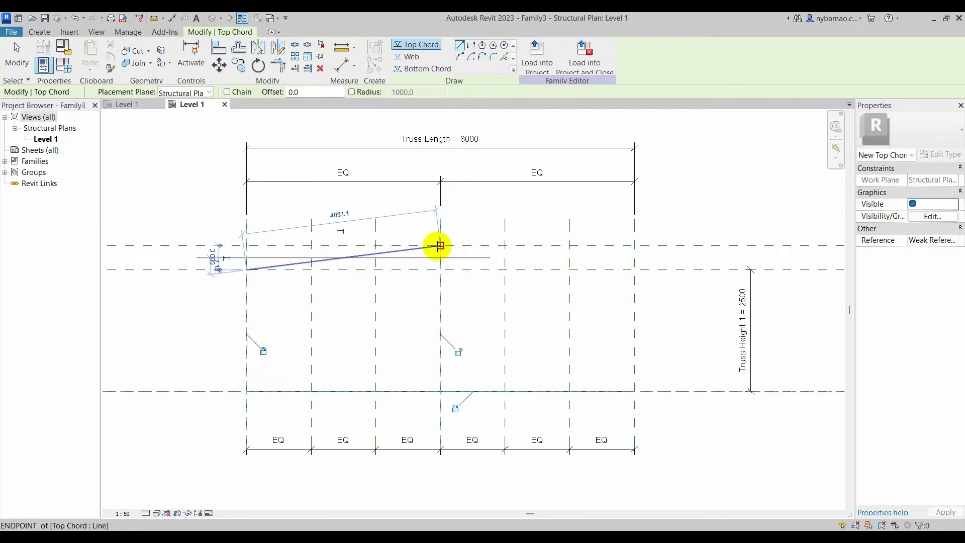
{"action": "left_click", "coordinate": [441, 245]}
{"action": "left_click", "coordinate": [634, 270]}
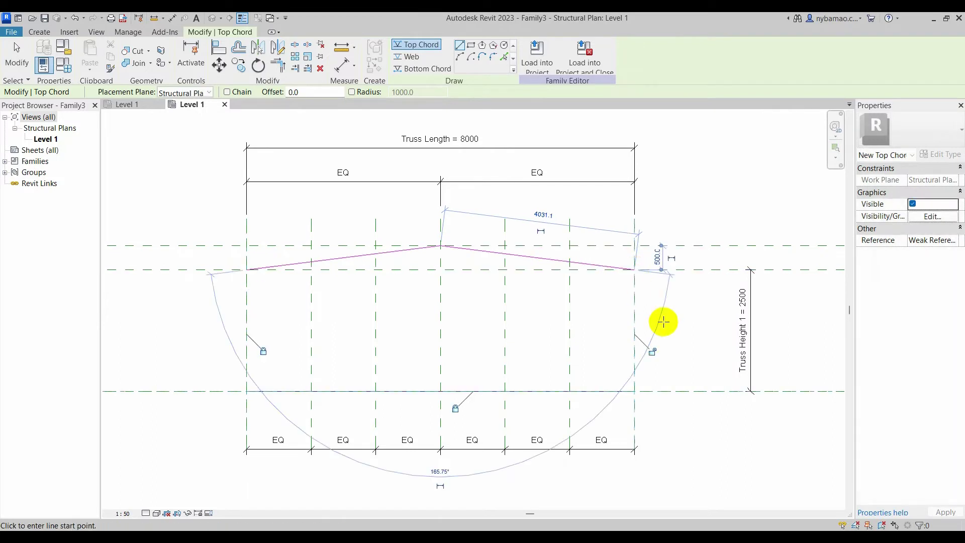
{"action": "left_click", "coordinate": [633, 305]}
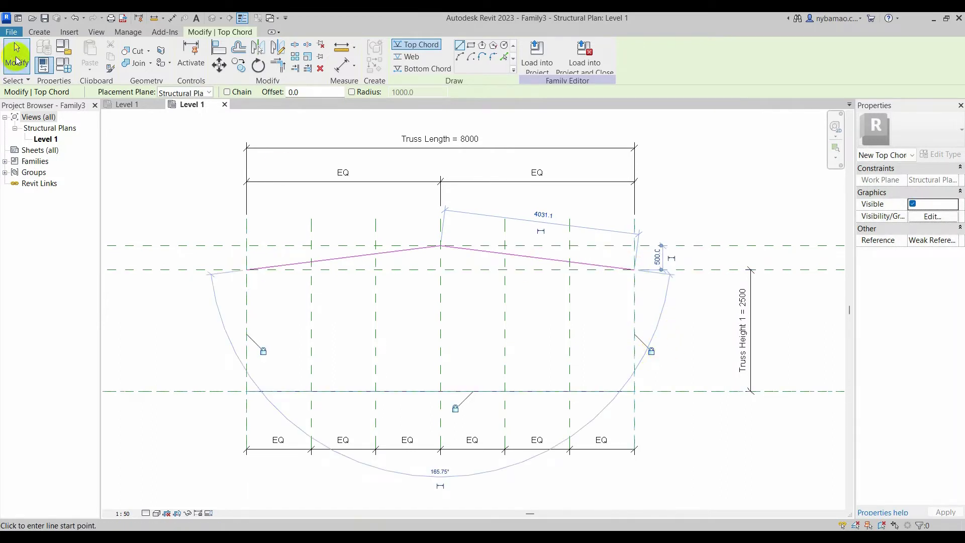
{"action": "left_click", "coordinate": [17, 48]}
Snap the top chord's shared peak point onto the centre reference plane
{"action": "scroll", "coordinate": [448, 269], "scroll_direction": "up", "scroll_amount": 2}
{"action": "left_click", "coordinate": [442, 240]}
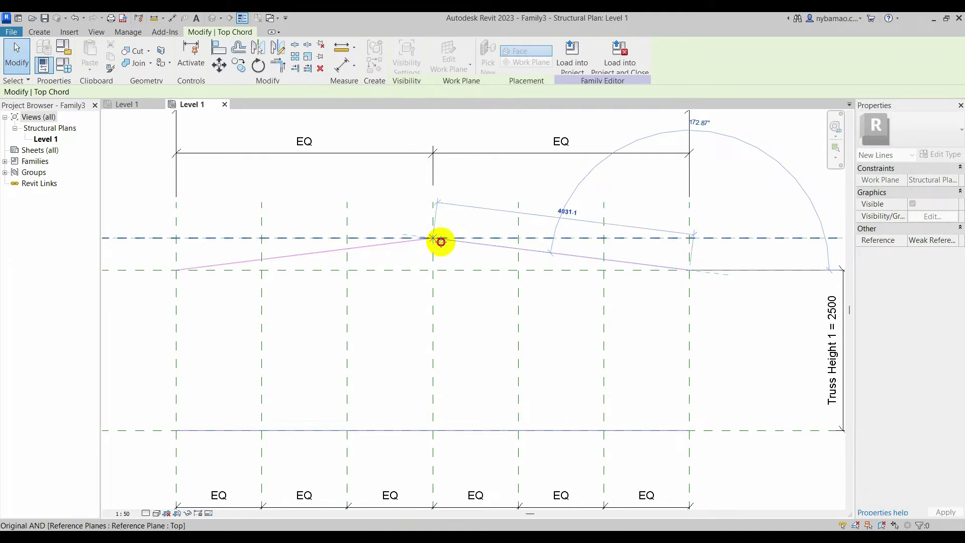
{"action": "left_click", "coordinate": [442, 242]}
{"action": "key", "text": "Escape"}
{"action": "left_click", "coordinate": [430, 246]}
{"action": "mouse_move", "coordinate": [432, 238]}
{"action": "left_mouse_down"}
{"action": "mouse_move", "coordinate": [447, 240]}
{"action": "mouse_move", "coordinate": [420, 239]}
{"action": "left_mouse_up"}
{"action": "left_click", "coordinate": [475, 212]}
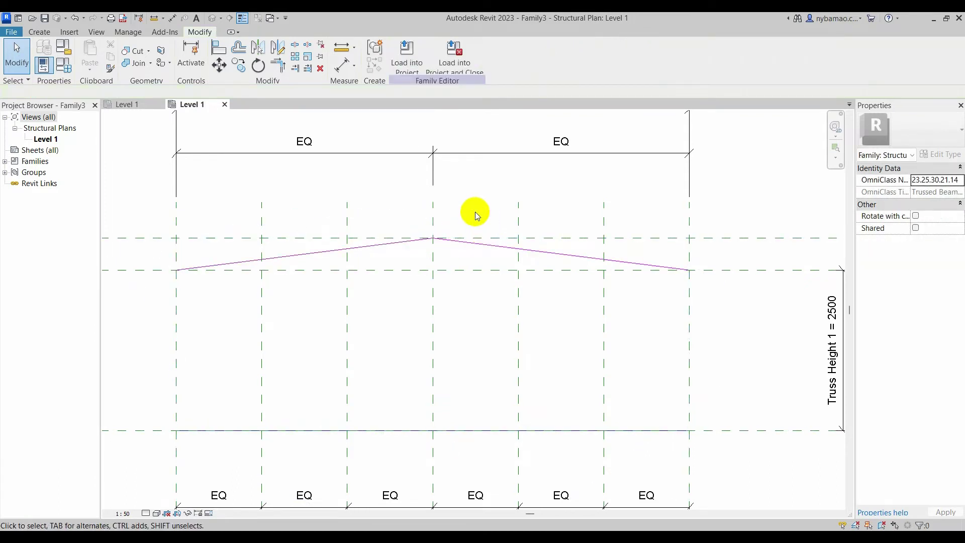
Draw vertical webs at the left end and the next two panel lines
{"action": "scroll", "coordinate": [409, 270], "scroll_direction": "down", "scroll_amount": 3}
{"action": "scroll", "coordinate": [402, 267], "scroll_direction": "up", "scroll_amount": 2}
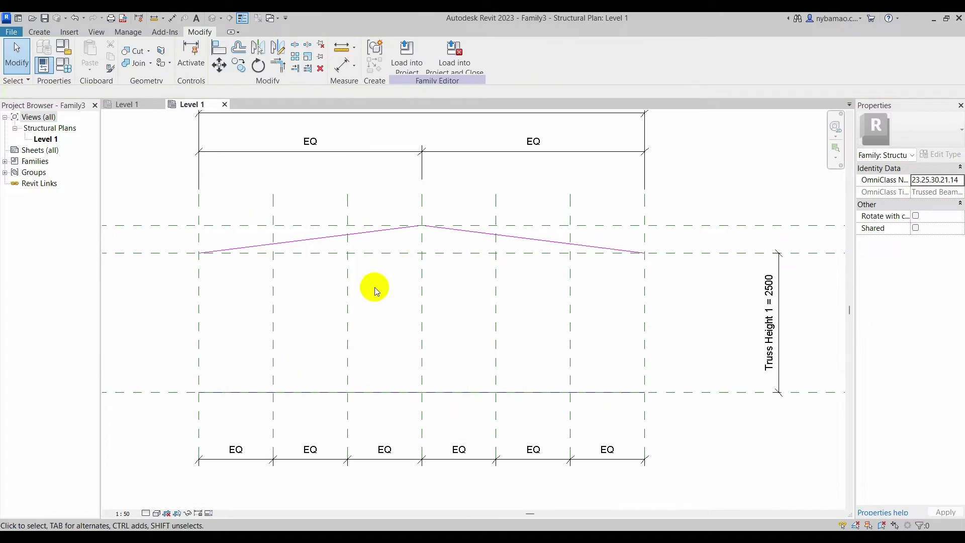
{"action": "scroll", "coordinate": [375, 287], "scroll_direction": "up", "scroll_amount": 2}
{"action": "middle_click_drag", "start_coordinate": [377, 291], "coordinate": [400, 280]}
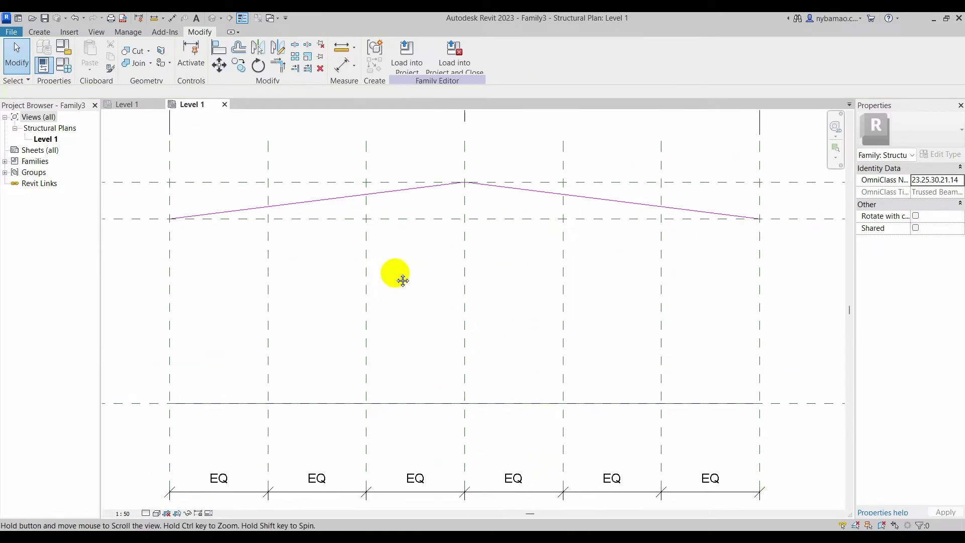
{"action": "left_click", "coordinate": [45, 37]}
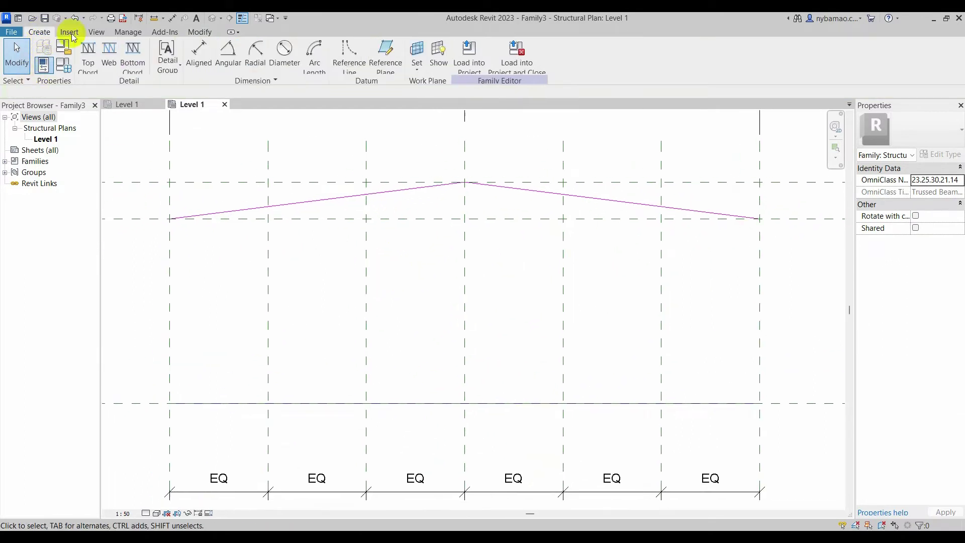
{"action": "left_click", "coordinate": [108, 53]}
{"action": "left_click", "coordinate": [169, 404]}
{"action": "left_click", "coordinate": [170, 218]}
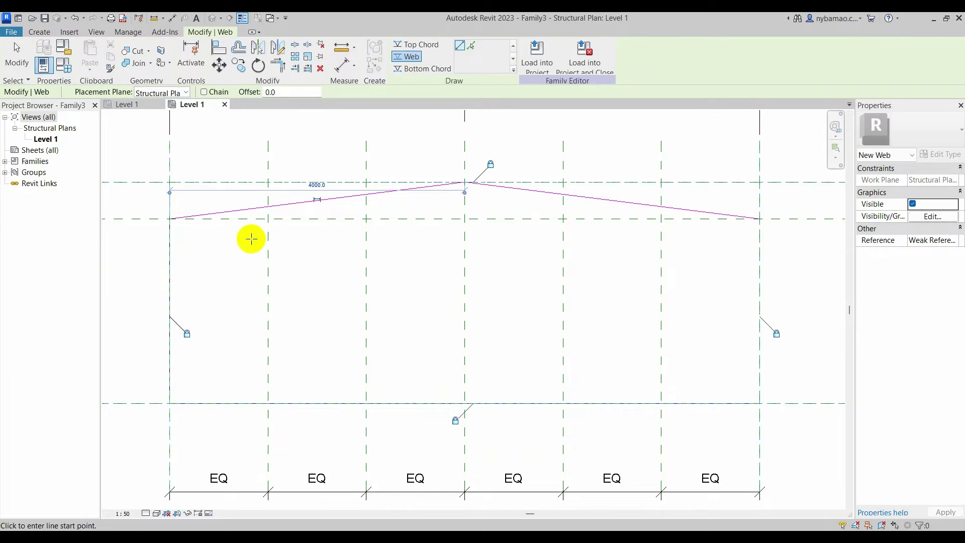
{"action": "left_click", "coordinate": [268, 206]}
{"action": "left_click", "coordinate": [268, 403]}
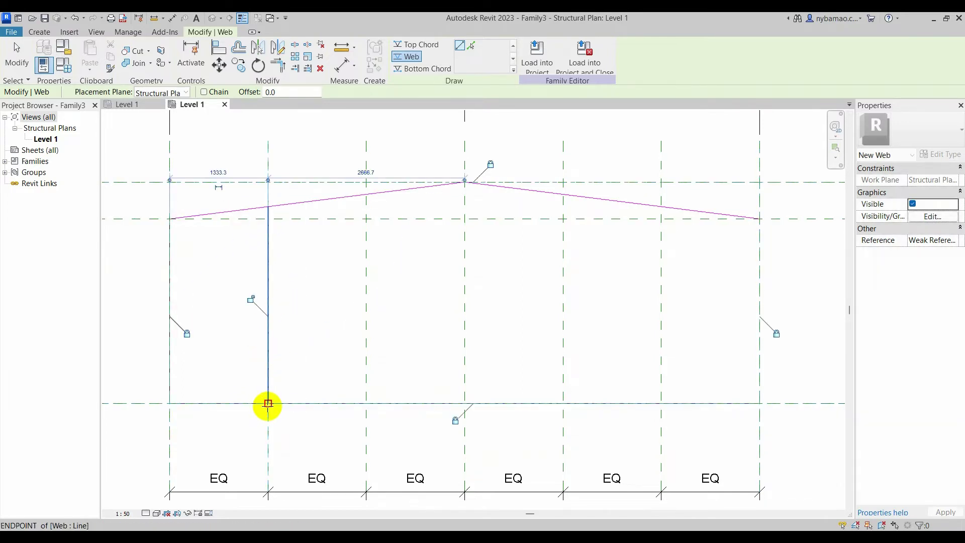
{"action": "left_click", "coordinate": [366, 194]}
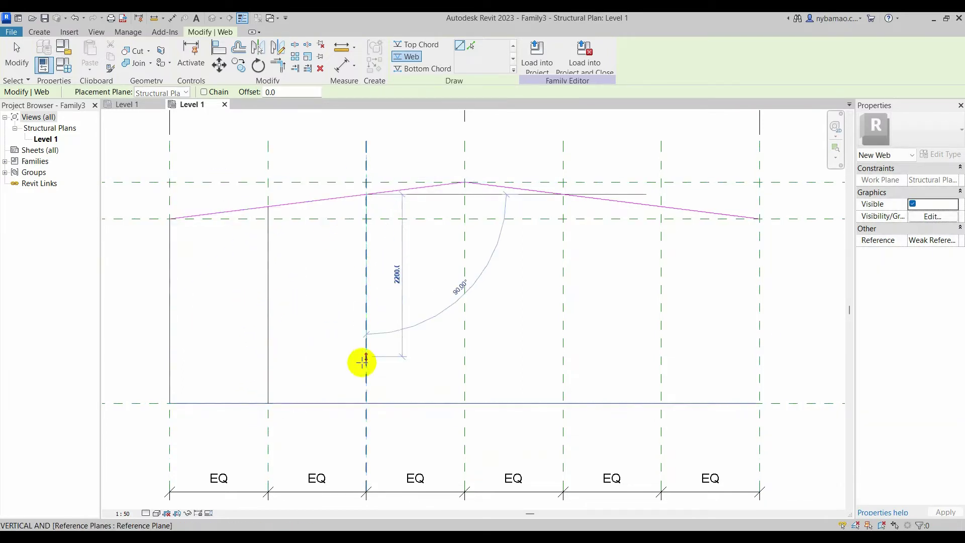
{"action": "left_click", "coordinate": [366, 403]}
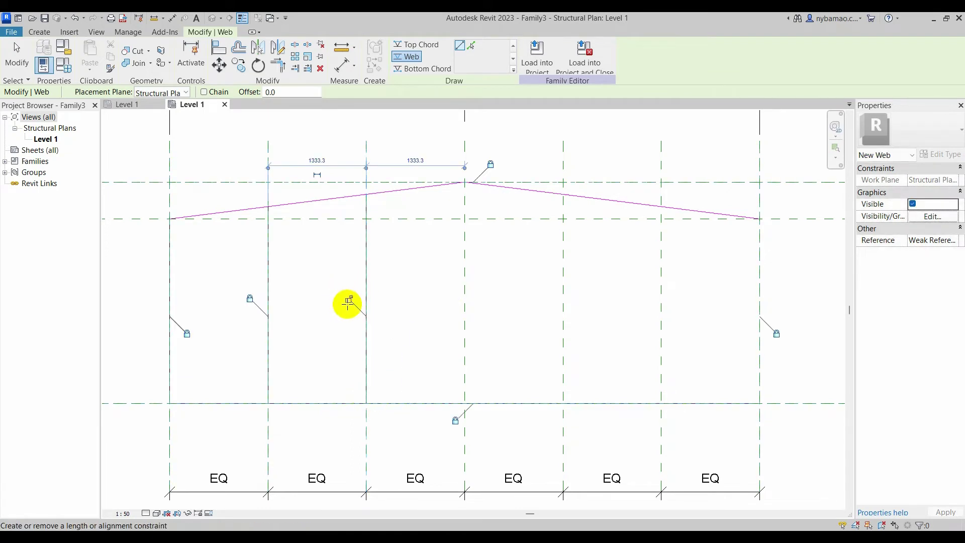
Draw vertical webs at the apex, the two right panel lines and the right end
{"action": "left_click", "coordinate": [464, 182]}
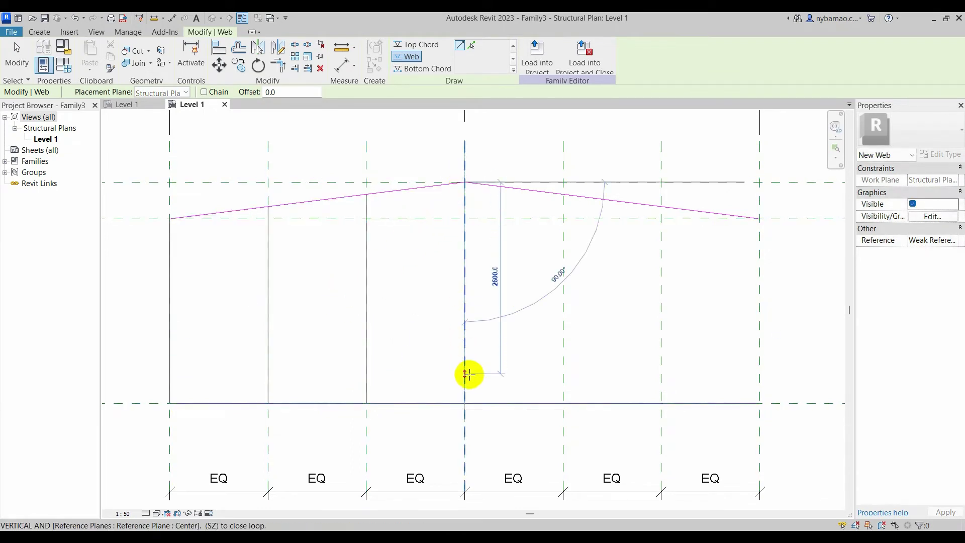
{"action": "left_click", "coordinate": [465, 402]}
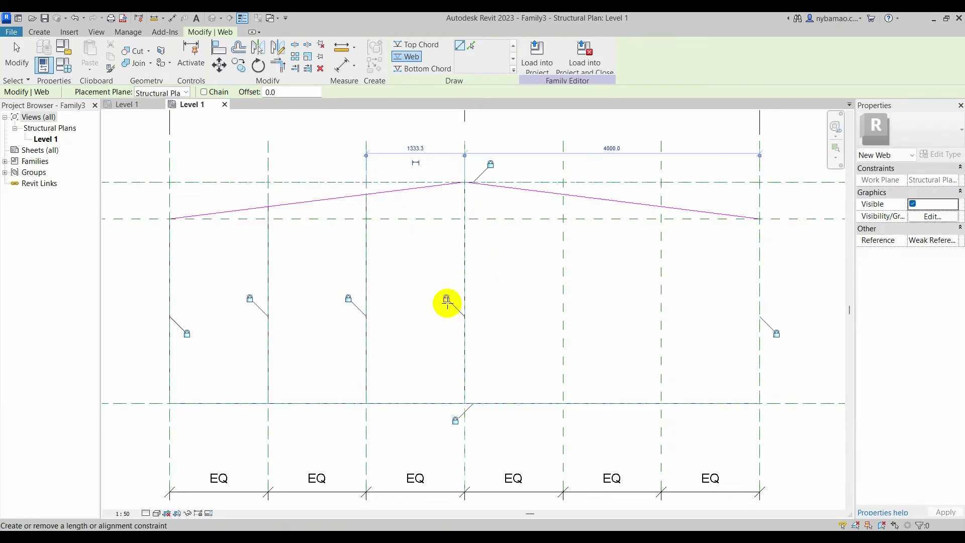
{"action": "left_click", "coordinate": [564, 195]}
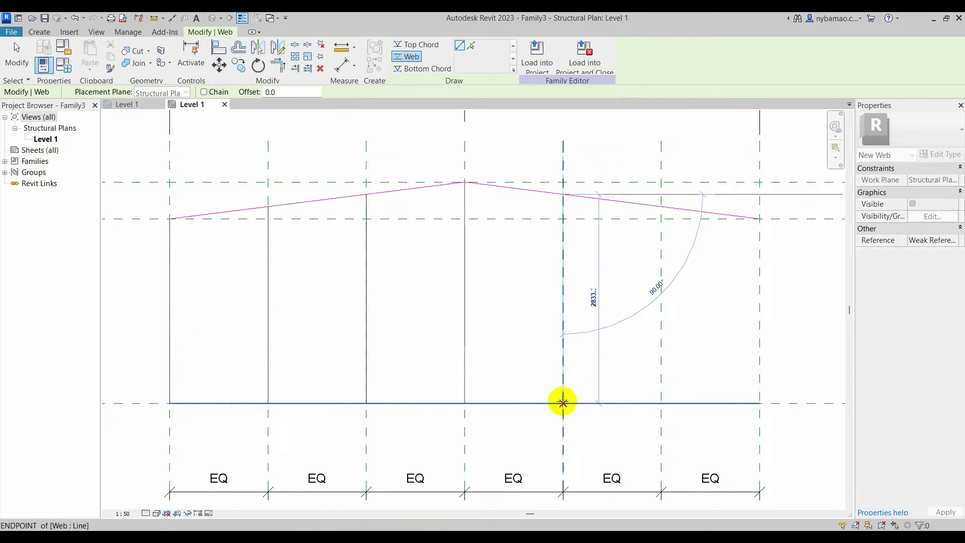
{"action": "left_click", "coordinate": [562, 402]}
{"action": "left_click", "coordinate": [661, 206]}
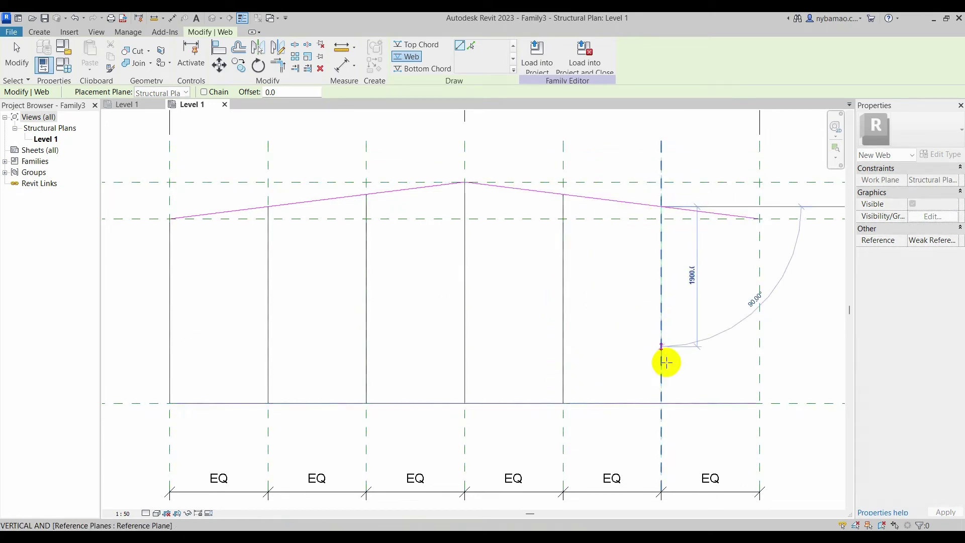
{"action": "left_click", "coordinate": [660, 402]}
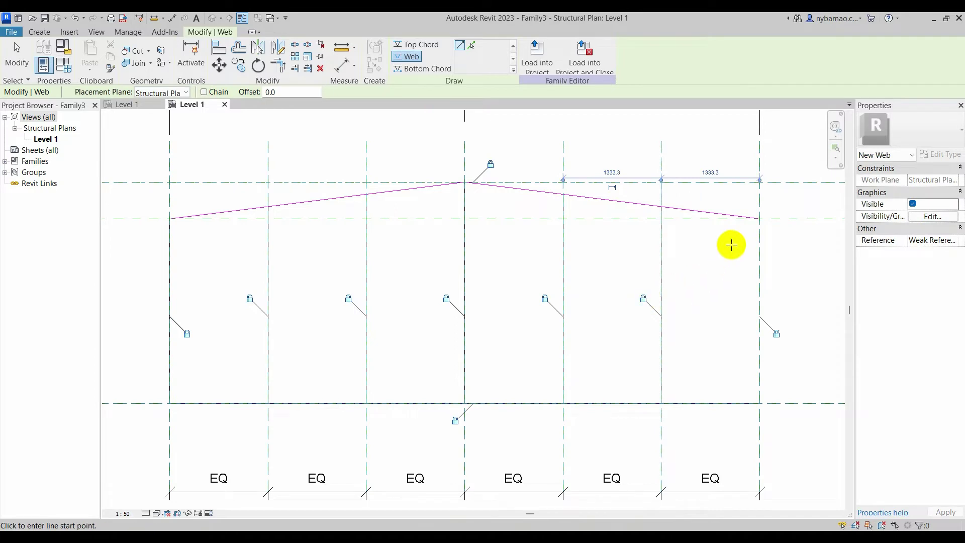
{"action": "left_click", "coordinate": [759, 218]}
{"action": "left_click", "coordinate": [759, 402]}
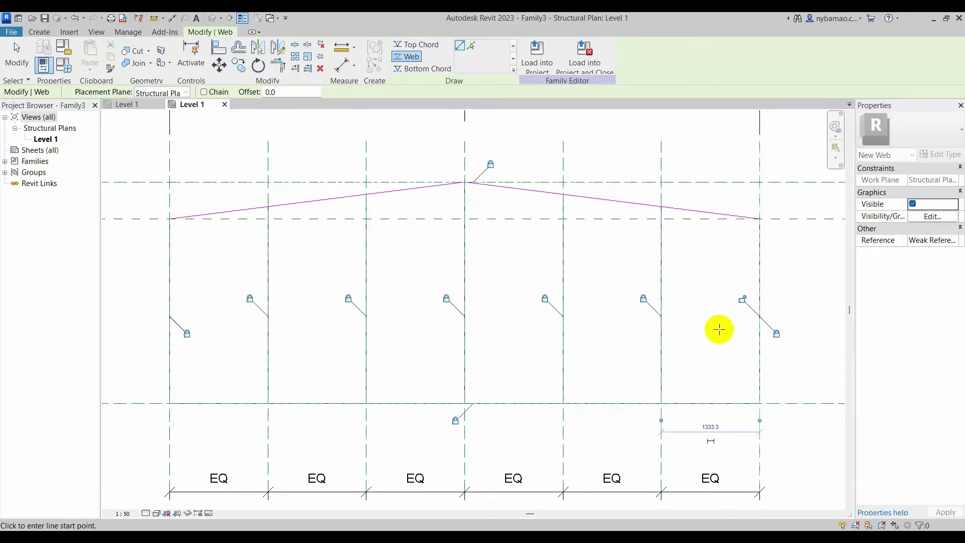
{"action": "left_click", "coordinate": [169, 402]}
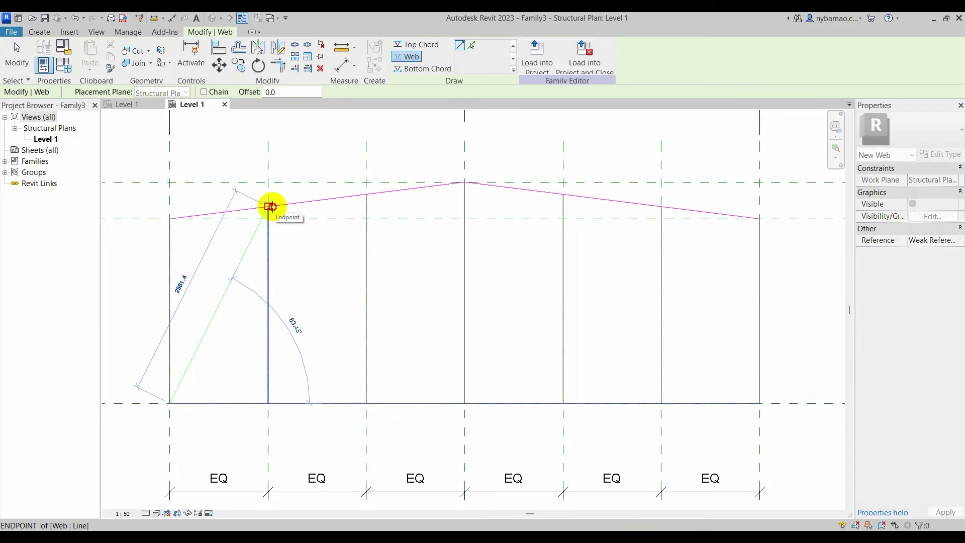
Draw the diagonal webs alternating between bottom- and top-chord panel points to the truss's right end
{"action": "left_click", "coordinate": [270, 206]}
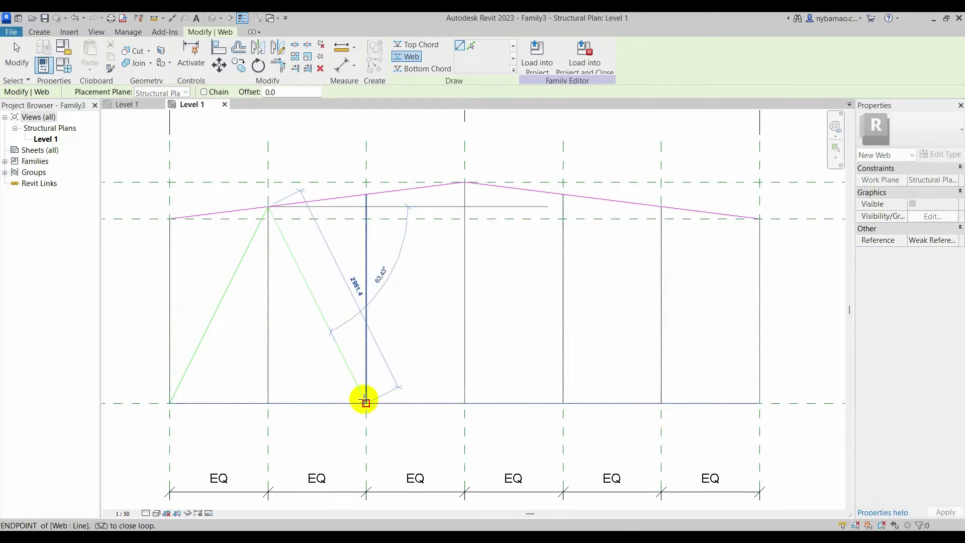
{"action": "left_click", "coordinate": [366, 403]}
{"action": "left_click", "coordinate": [366, 403]}
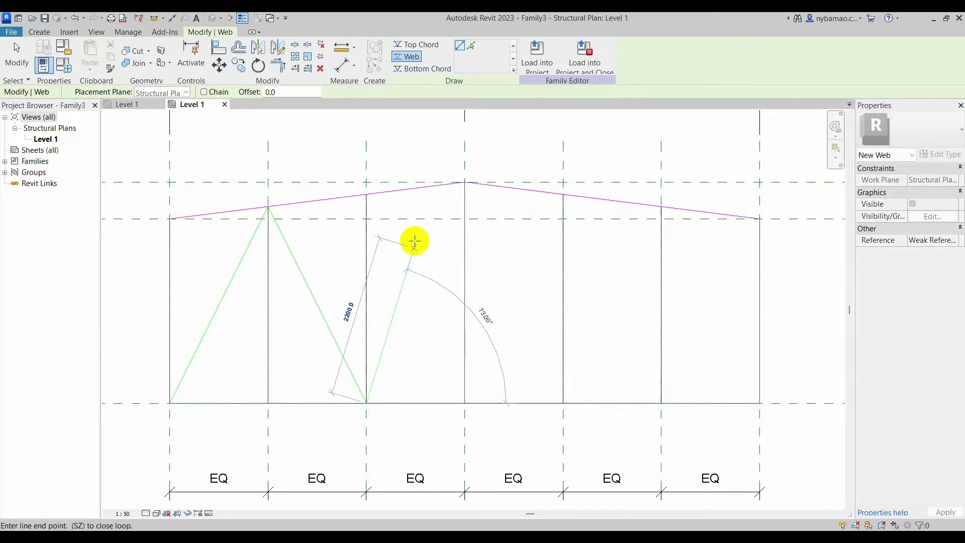
{"action": "left_click", "coordinate": [465, 182]}
{"action": "left_click", "coordinate": [465, 182]}
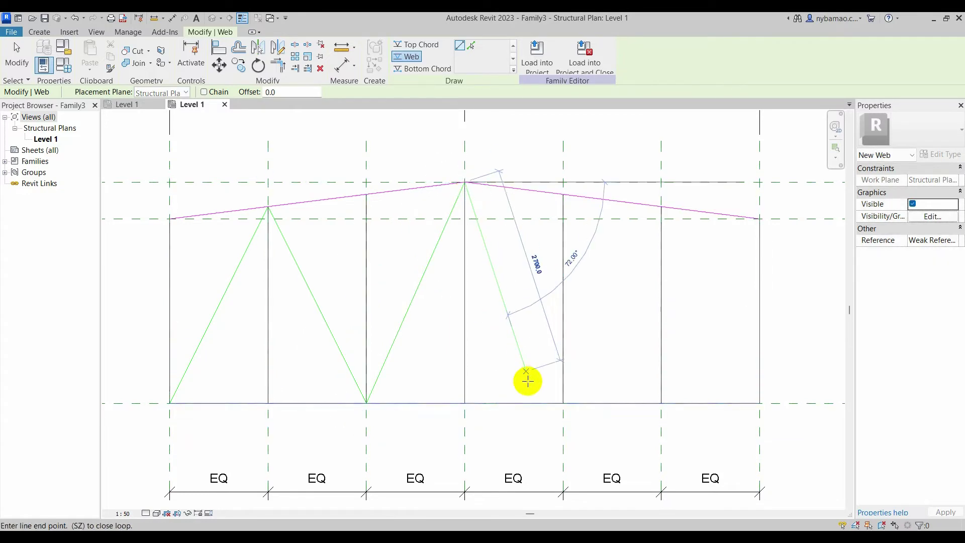
{"action": "left_click", "coordinate": [562, 403]}
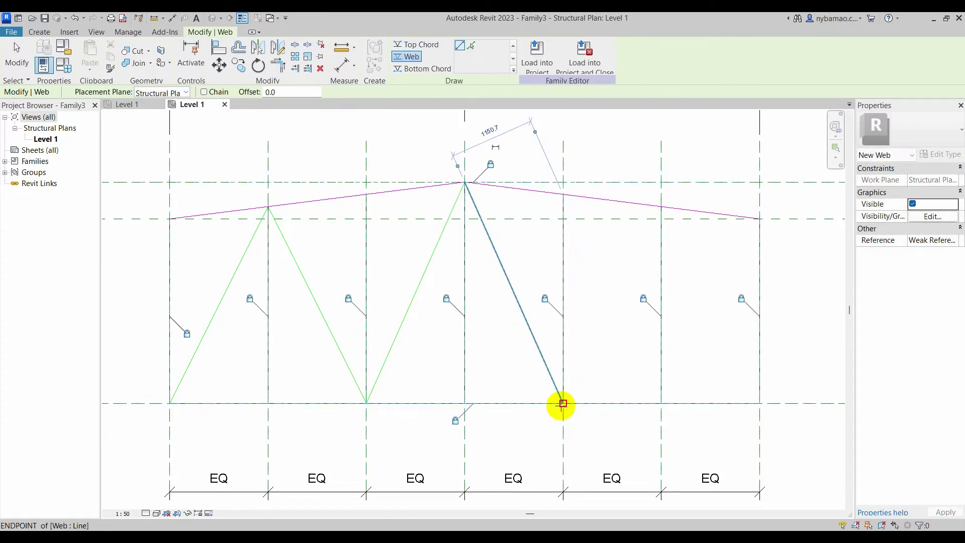
{"action": "left_click", "coordinate": [563, 403]}
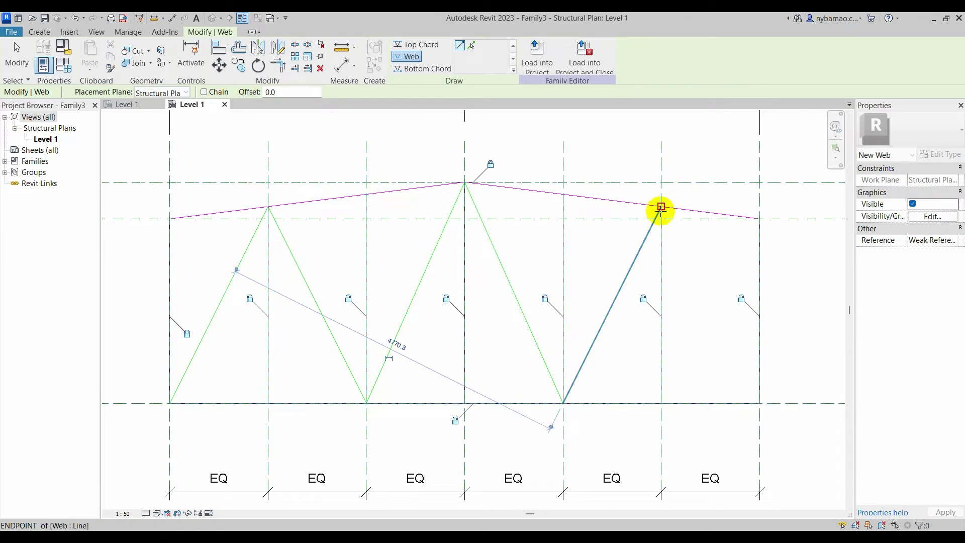
{"action": "left_click", "coordinate": [662, 206]}
{"action": "left_click", "coordinate": [661, 206]}
{"action": "left_click", "coordinate": [760, 403]}
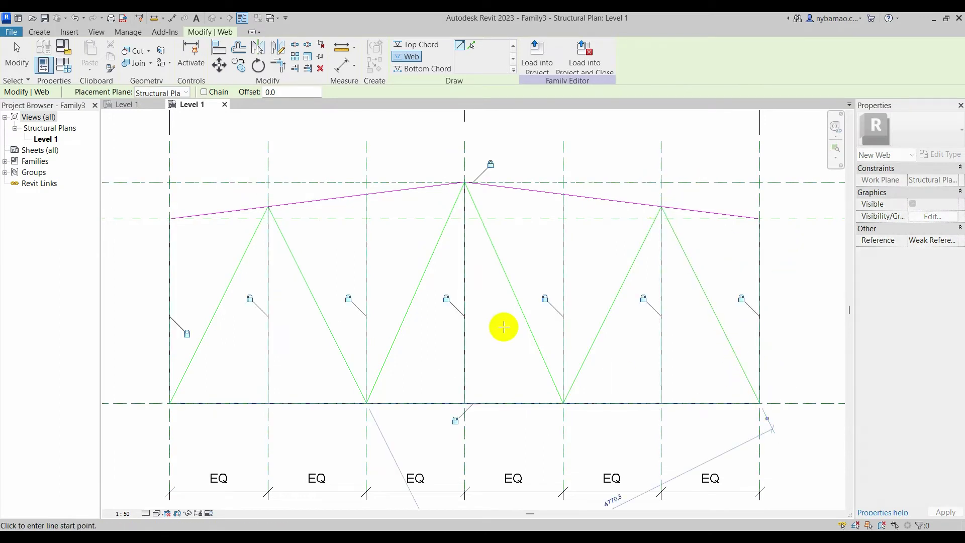
{"action": "left_click", "coordinate": [17, 53]}
{"action": "scroll", "coordinate": [425, 302], "scroll_direction": "down", "scroll_amount": 2}
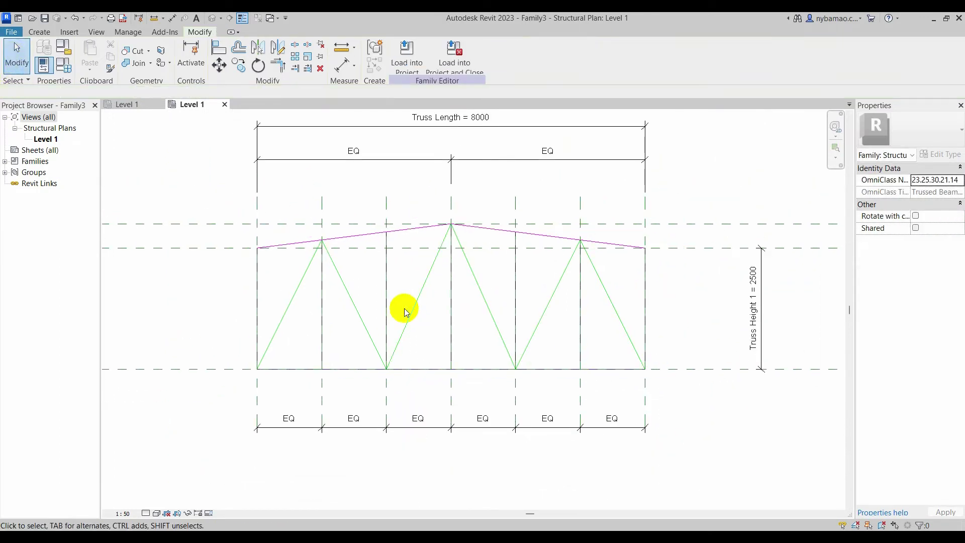
Compare with the M_Warren cambered truss family, then open Family3's Family Types parameters
{"action": "mouse_move", "coordinate": [407, 312]}
{"action": "middle_mouse_down"}
{"action": "mouse_move", "coordinate": [436, 303]}
{"action": "mouse_move", "coordinate": [410, 302]}
{"action": "middle_mouse_up"}
{"action": "scroll", "coordinate": [404, 304], "scroll_direction": "up", "scroll_amount": 2}
{"action": "scroll", "coordinate": [397, 307], "scroll_direction": "up", "scroll_amount": 1}
{"action": "scroll", "coordinate": [387, 316], "scroll_direction": "up", "scroll_amount": 1}
{"action": "scroll", "coordinate": [376, 324], "scroll_direction": "down", "scroll_amount": 1}
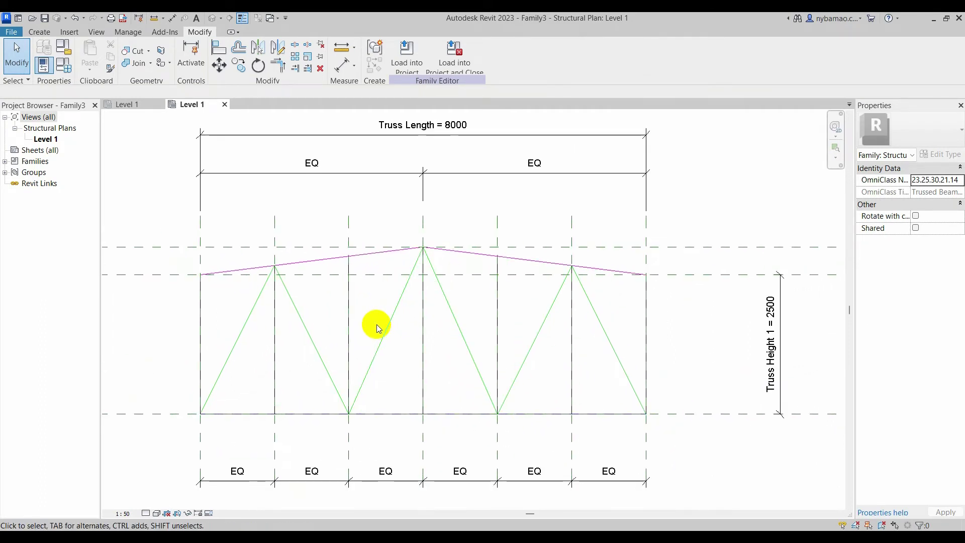
{"action": "middle_click_drag", "start_coordinate": [376, 324], "coordinate": [378, 329]}
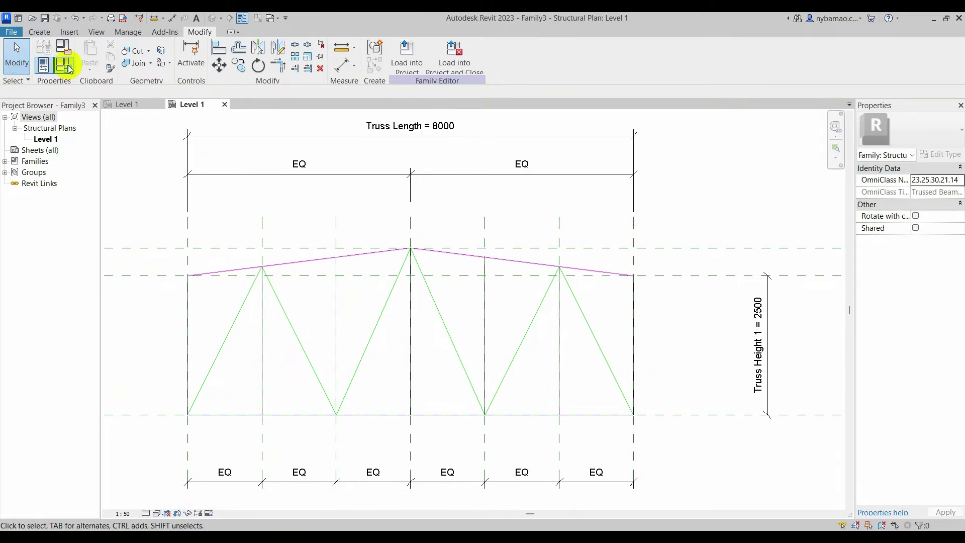
{"action": "left_click", "coordinate": [128, 104]}
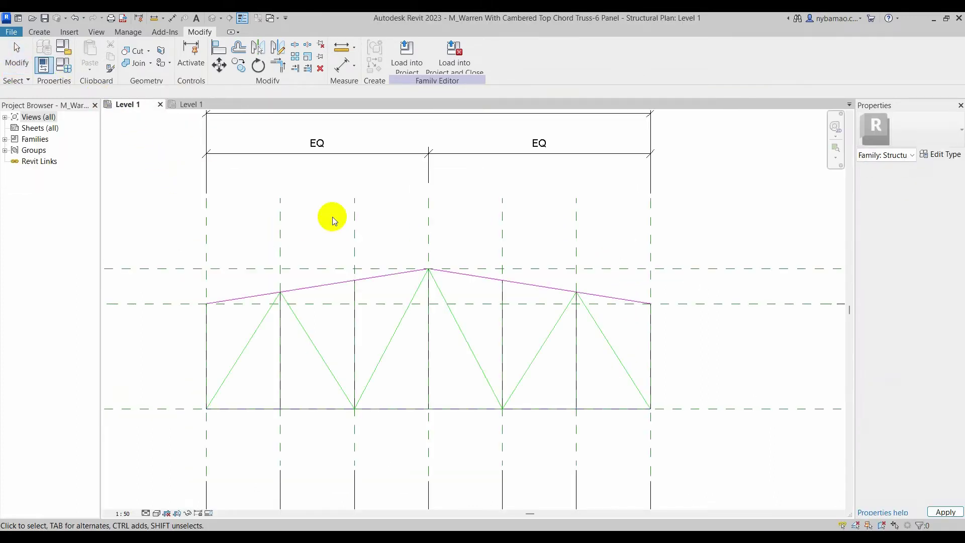
{"action": "left_click", "coordinate": [189, 104]}
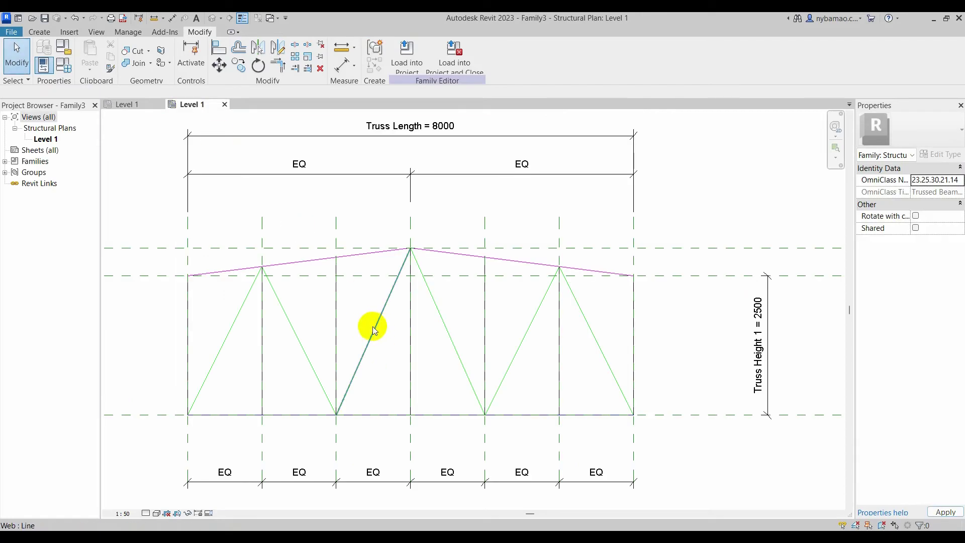
{"action": "left_click", "coordinate": [63, 65]}
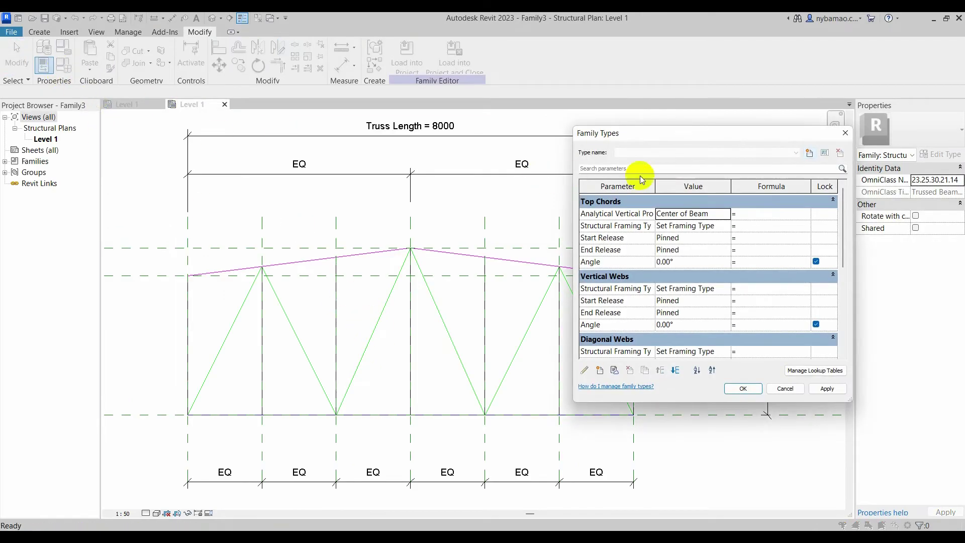
Create a new family type named Standard
{"action": "left_click", "coordinate": [809, 153]}
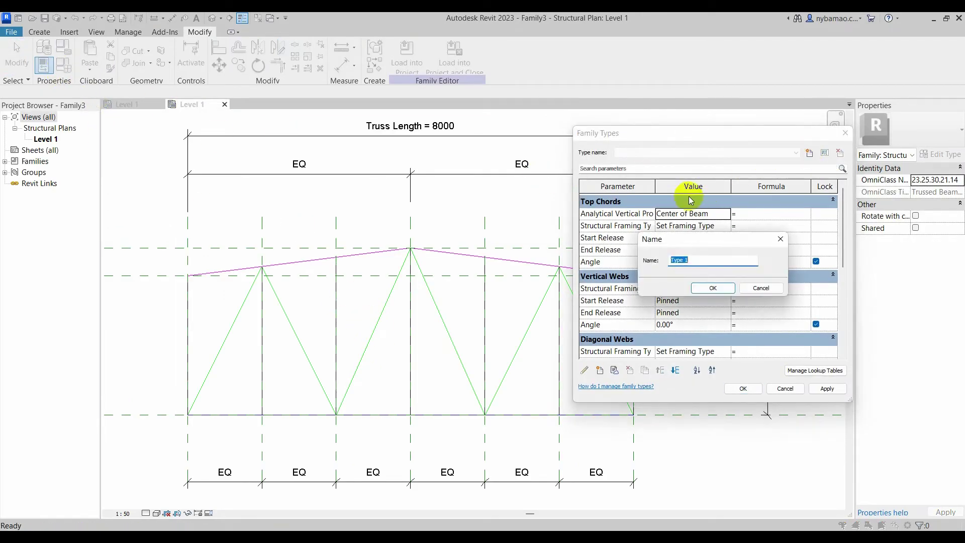
{"action": "type", "text": "Standard"}
{"action": "left_click", "coordinate": [710, 288]}
Move Truss Height 1 below the default truss height and set it to 1800
{"action": "left_click_drag", "start_coordinate": [843, 221], "coordinate": [844, 317]}
{"action": "left_click", "coordinate": [684, 252]}
{"action": "left_click", "coordinate": [675, 370]}
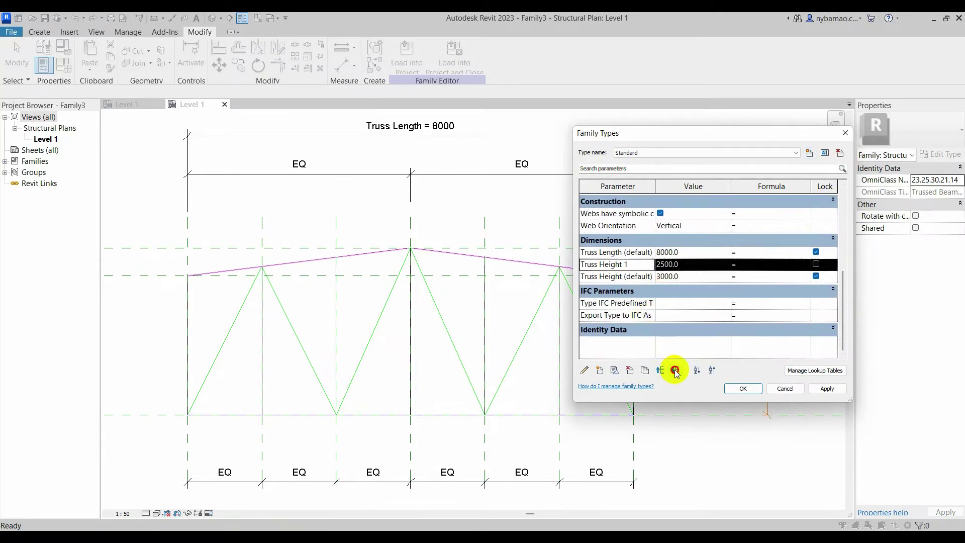
{"action": "left_click", "coordinate": [675, 370]}
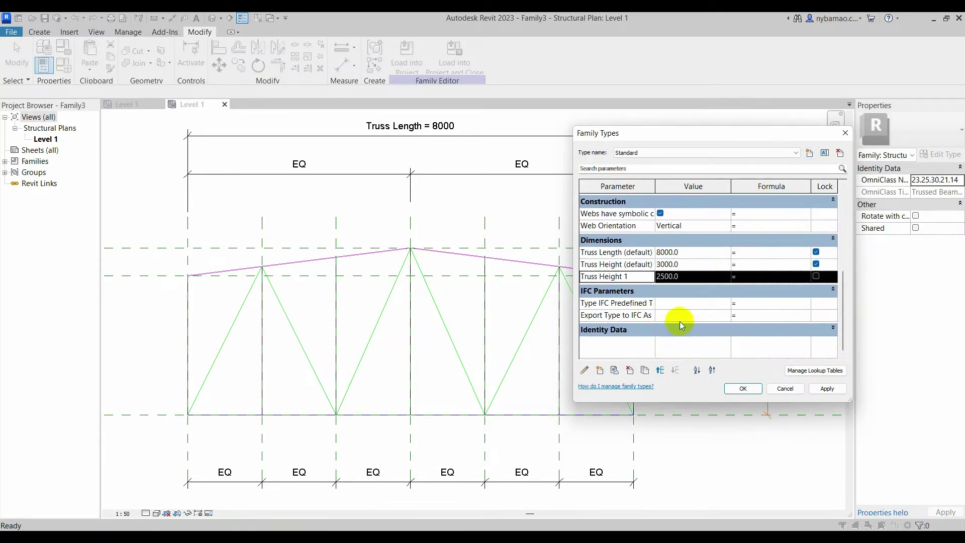
{"action": "left_click", "coordinate": [688, 277]}
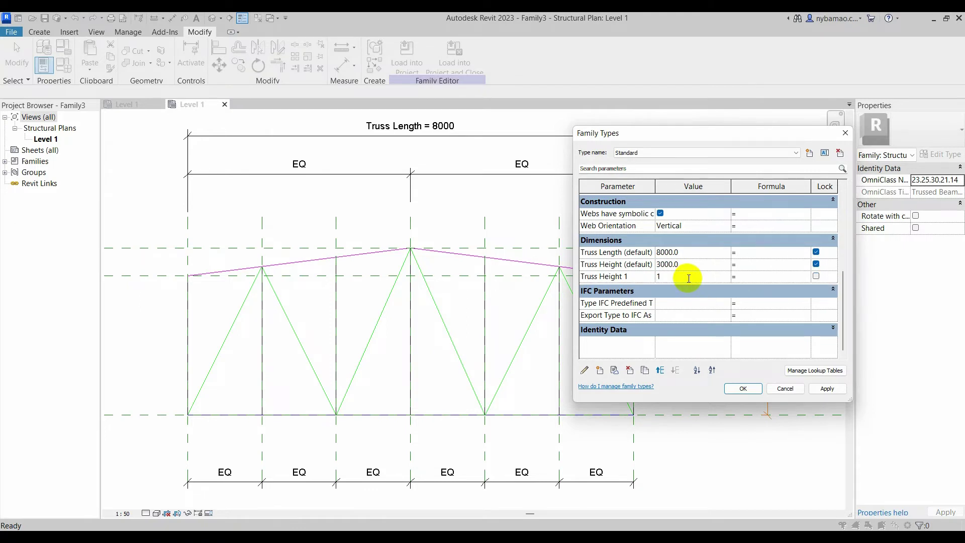
{"action": "left_click", "coordinate": [826, 389]}
{"action": "mouse_move", "coordinate": [666, 139]}
{"action": "left_mouse_down"}
{"action": "mouse_move", "coordinate": [700, 136]}
{"action": "mouse_move", "coordinate": [757, 185]}
{"action": "left_mouse_up"}
{"action": "left_click", "coordinate": [784, 286]}
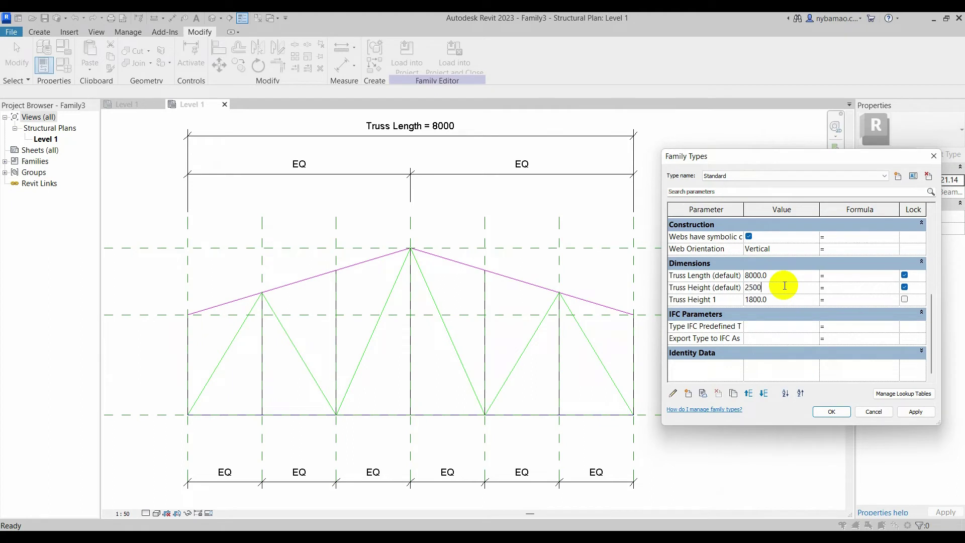
Set the default Truss Height to 2500 and Truss Length to 8000, then confirm the type
{"action": "left_click", "coordinate": [915, 412]}
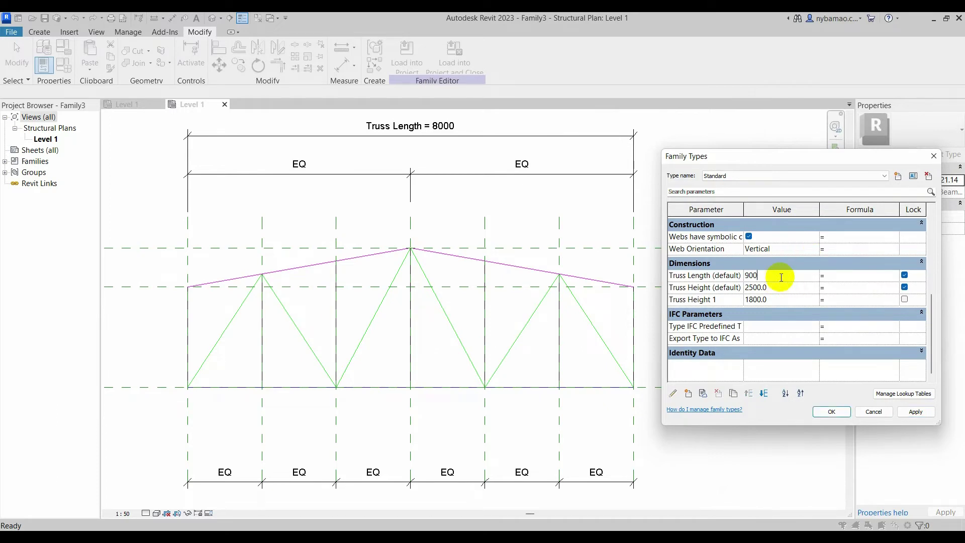
{"action": "left_click", "coordinate": [914, 411]}
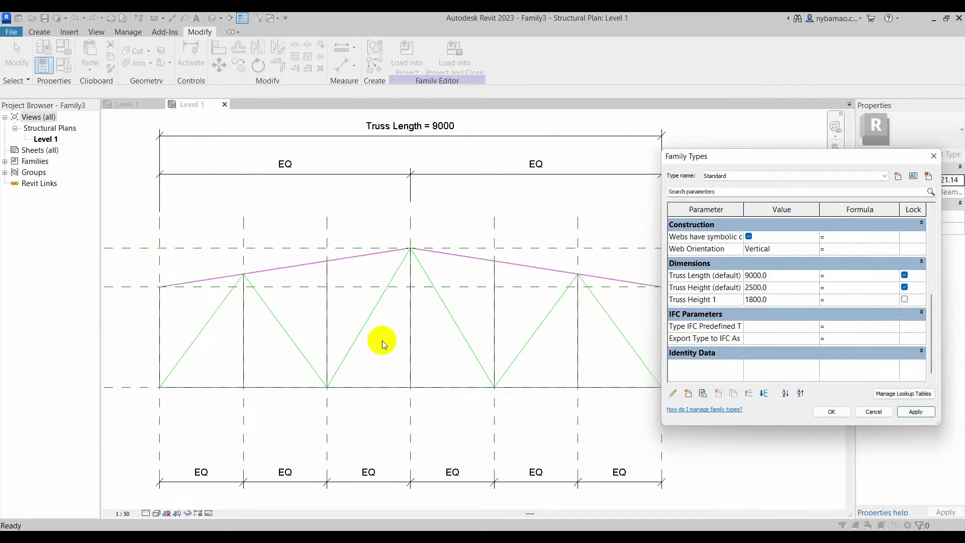
{"action": "left_click_drag", "start_coordinate": [797, 150], "coordinate": [770, 161]}
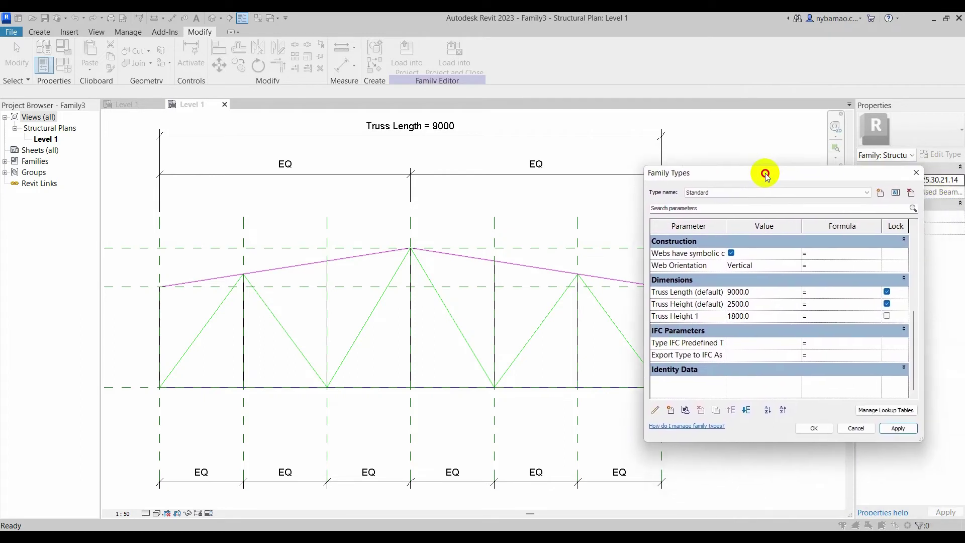
{"action": "left_click", "coordinate": [766, 283]}
{"action": "type", "text": "8000"}
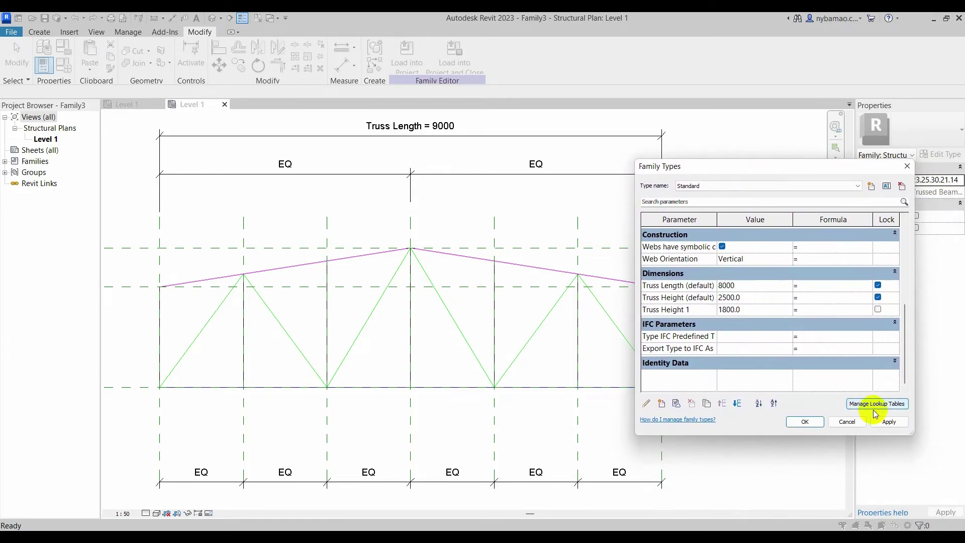
{"action": "left_click", "coordinate": [889, 421]}
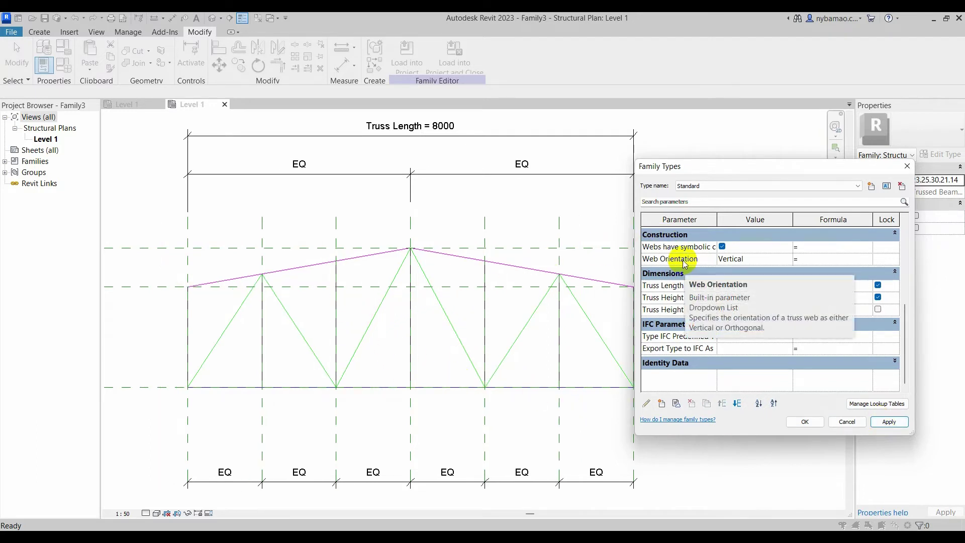
{"action": "left_click", "coordinate": [804, 422]}
Hide Dimensions in the view's Visibility/Graphic Overrides so only the truss lines show
{"action": "scroll", "coordinate": [431, 320], "scroll_direction": "down", "scroll_amount": 2}
{"action": "scroll", "coordinate": [432, 320], "scroll_direction": "up", "scroll_amount": 1}
{"action": "scroll", "coordinate": [430, 321], "scroll_direction": "up", "scroll_amount": 1}
{"action": "middle_click_drag", "start_coordinate": [430, 322], "coordinate": [428, 321]}
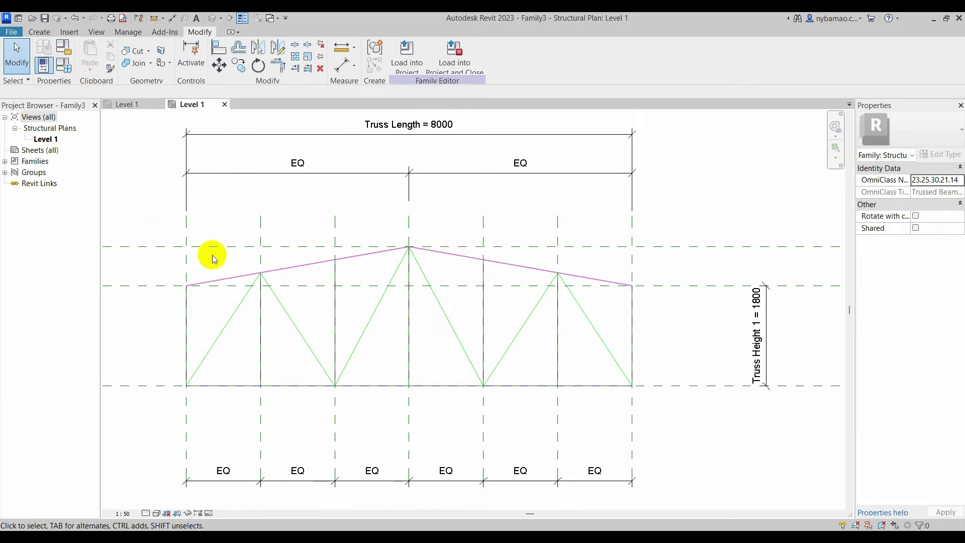
{"action": "key", "text": "g"}
{"action": "left_click", "coordinate": [370, 142]}
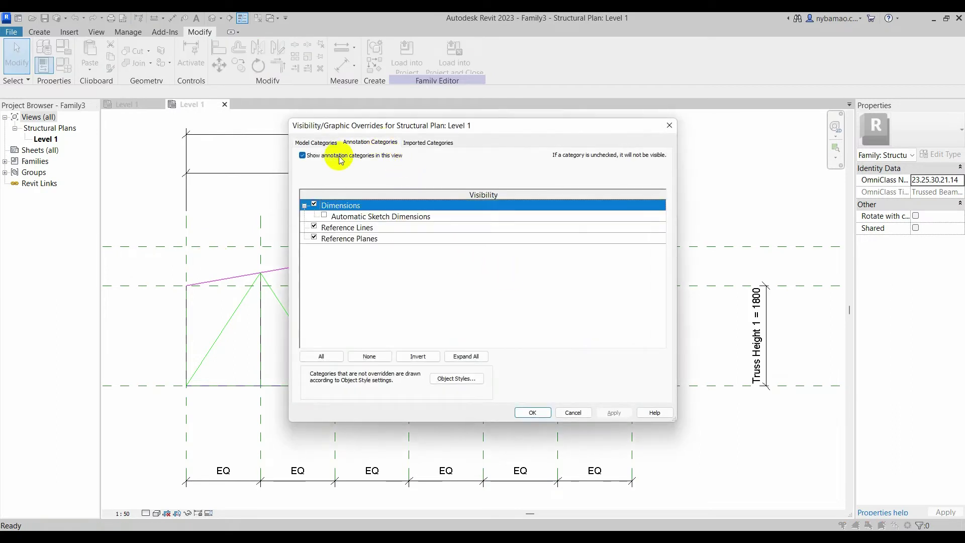
{"action": "left_click", "coordinate": [532, 412]}
{"action": "scroll", "coordinate": [339, 318], "scroll_direction": "up", "scroll_amount": 1}
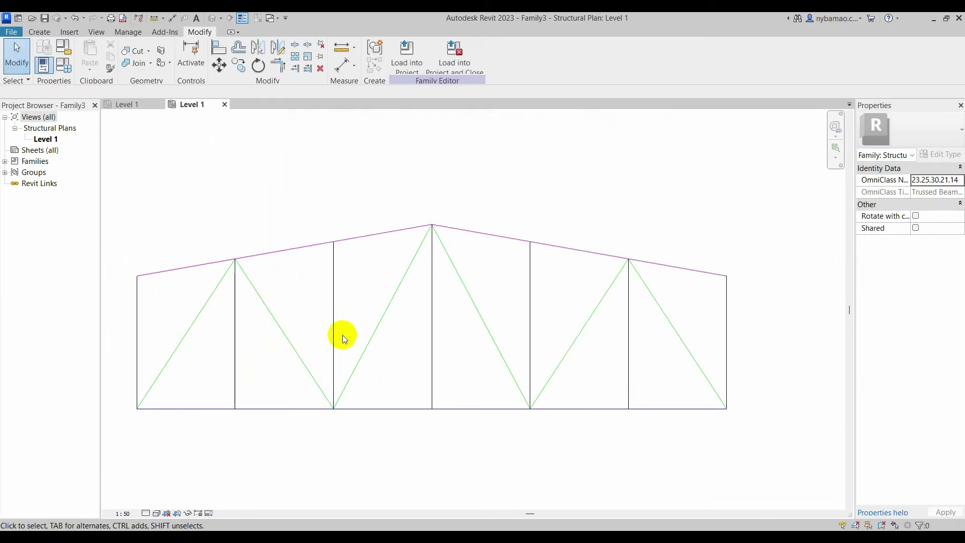
{"action": "scroll", "coordinate": [343, 335], "scroll_direction": "up", "scroll_amount": 1}
{"action": "middle_click_drag", "start_coordinate": [373, 278], "coordinate": [393, 297]}
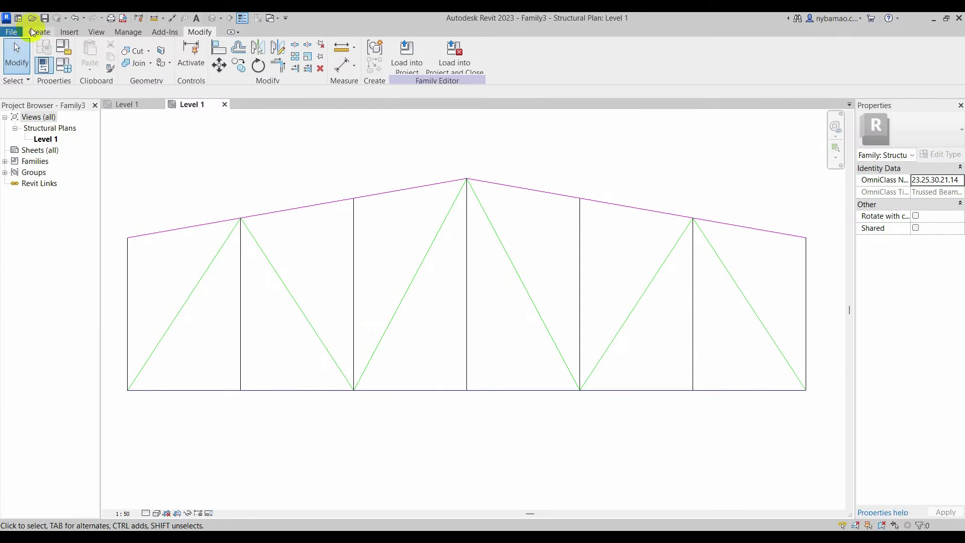
{"action": "key", "text": "ctrl+s"}
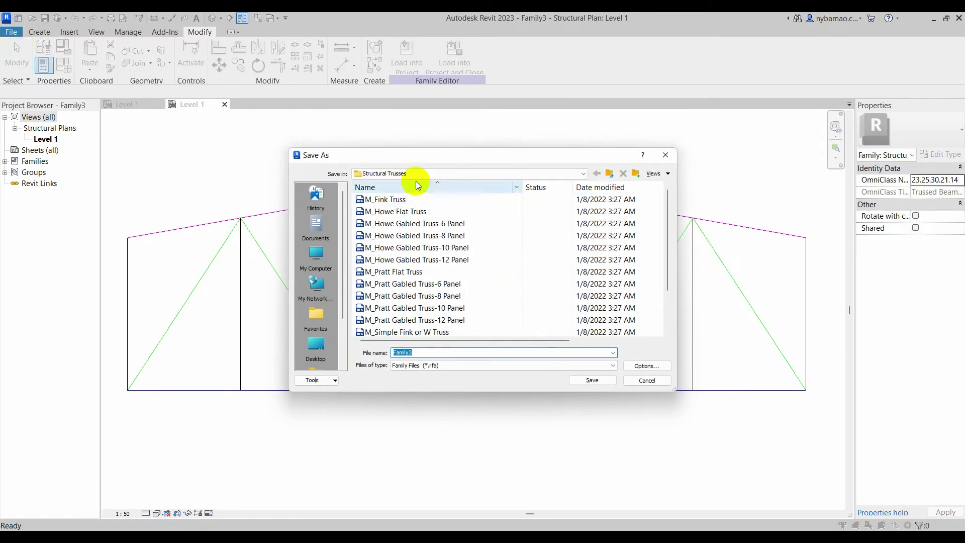
Save the family as 'M_Warren With Cambered Top Chord Truss-6 Panel_Testing' in Structural Trusses
{"action": "scroll", "coordinate": [442, 292], "scroll_direction": "down", "scroll_amount": 1}
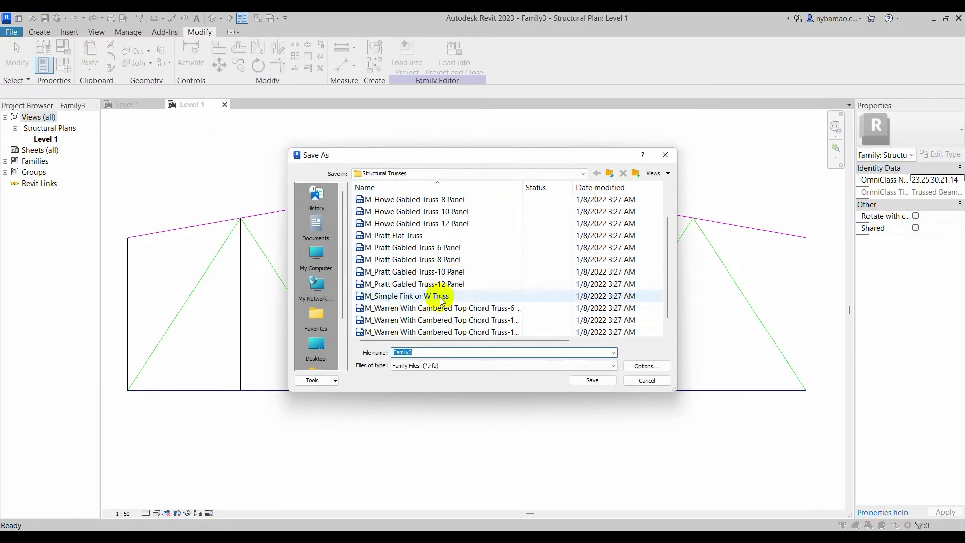
{"action": "scroll", "coordinate": [440, 300], "scroll_direction": "down", "scroll_amount": 1}
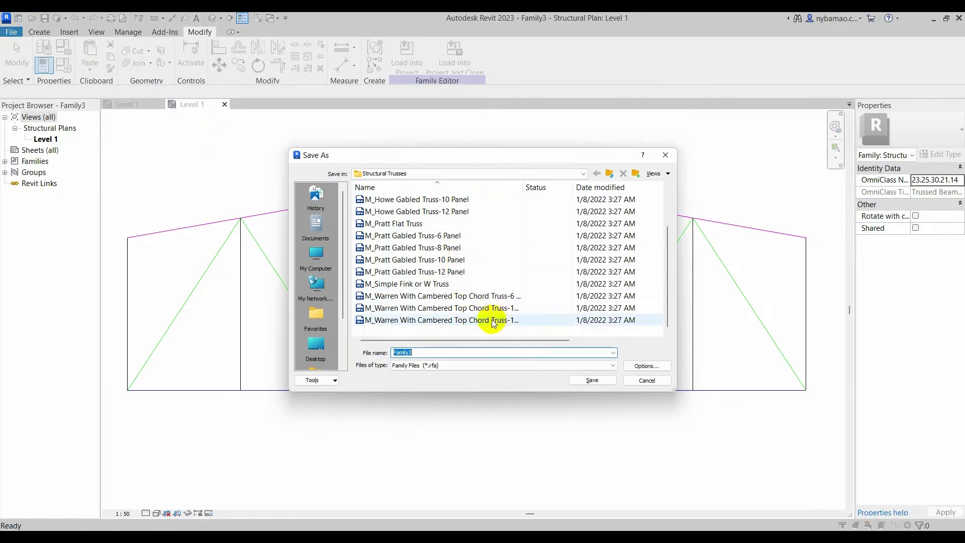
{"action": "left_click", "coordinate": [436, 297]}
{"action": "left_click", "coordinate": [546, 353]}
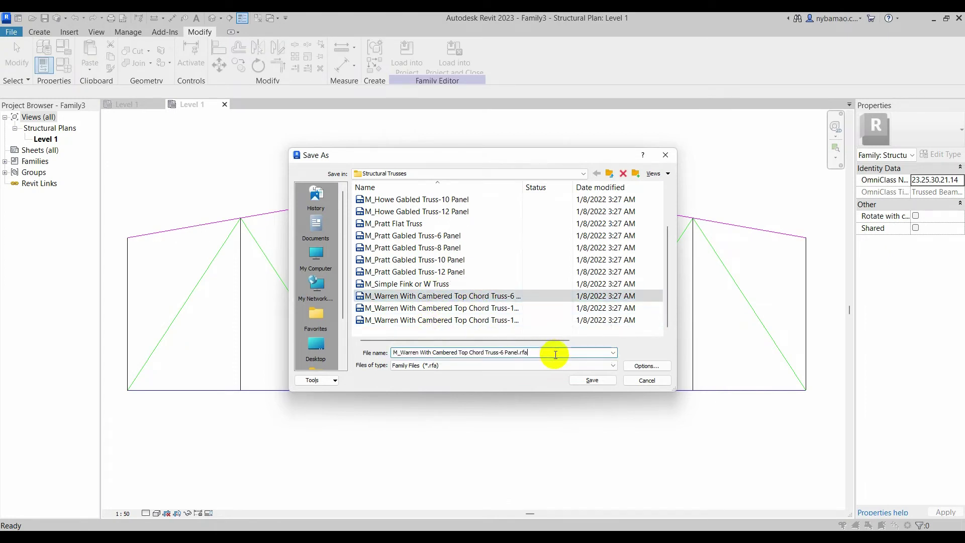
{"action": "key", "text": "BackSpace"}
{"action": "key", "text": "BackSpace"}
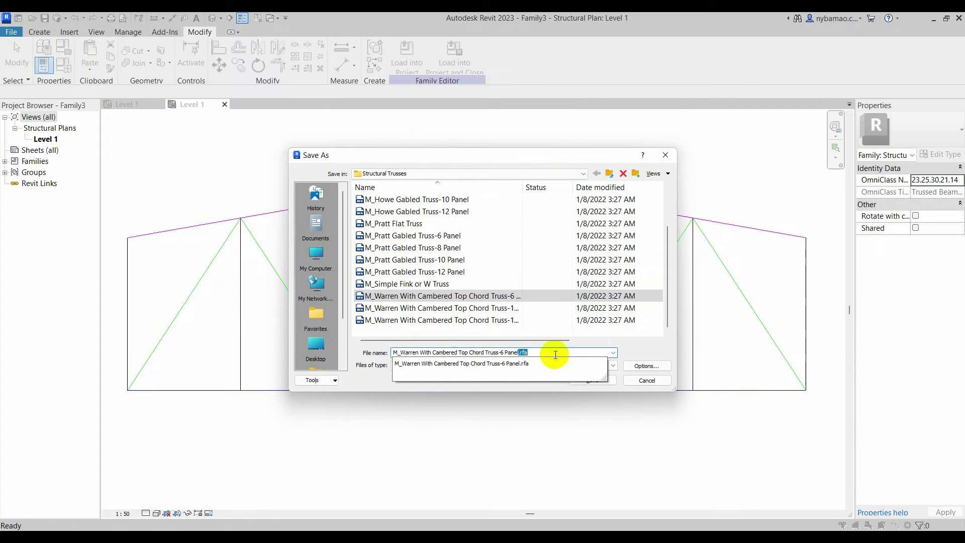
{"action": "type", "text": "_Testing"}
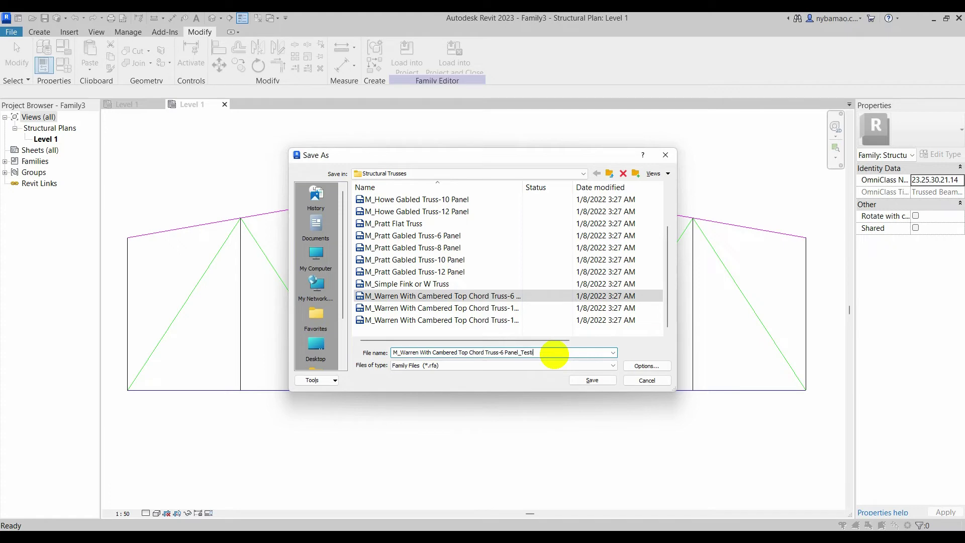
{"action": "left_click", "coordinate": [591, 380]}
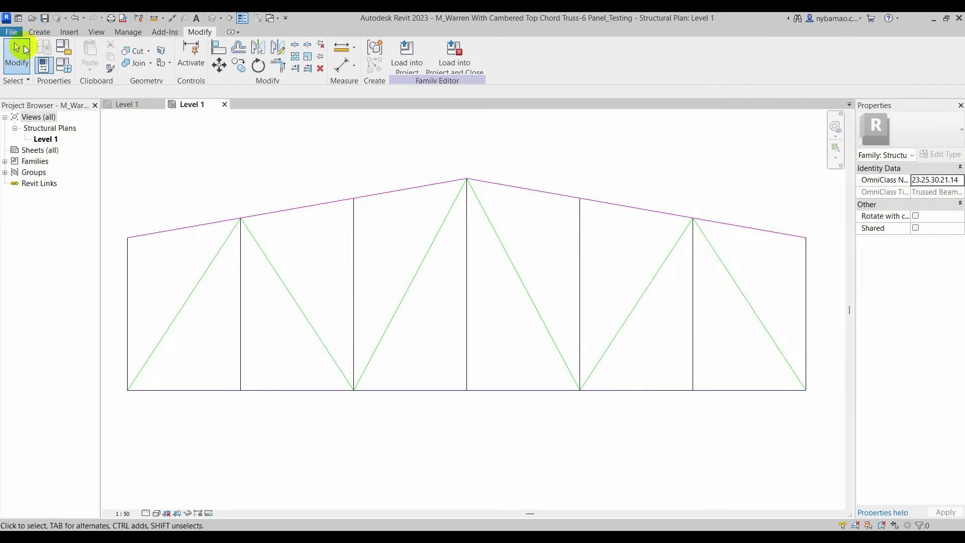
{"action": "left_click", "coordinate": [14, 18]}
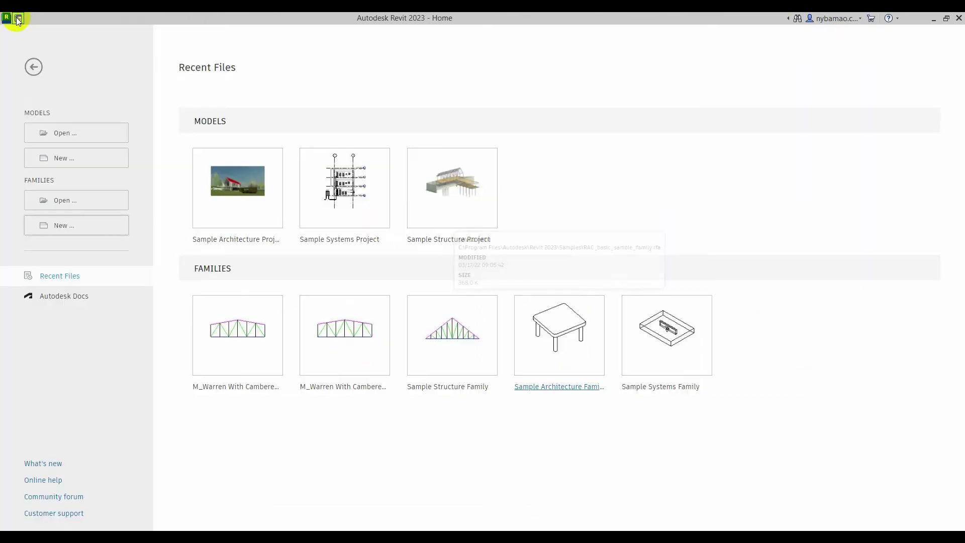
Browse the English family templates, then cancel the New Family dialog
{"action": "left_click", "coordinate": [62, 226]}
{"action": "double_click", "coordinate": [396, 224]}
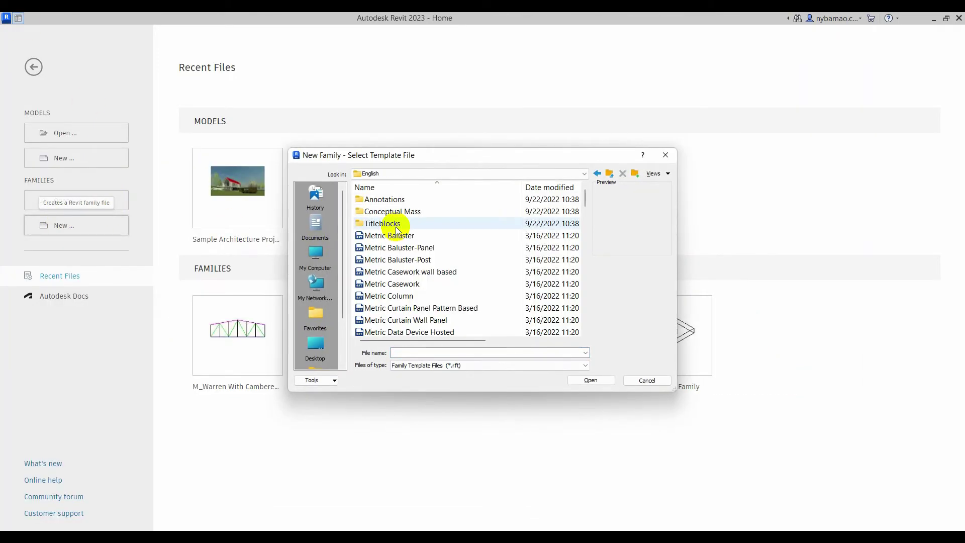
{"action": "scroll", "coordinate": [438, 298], "scroll_direction": "down", "scroll_amount": 3}
{"action": "scroll", "coordinate": [450, 298], "scroll_direction": "down", "scroll_amount": 3}
{"action": "scroll", "coordinate": [447, 299], "scroll_direction": "down", "scroll_amount": 3}
{"action": "scroll", "coordinate": [447, 300], "scroll_direction": "down", "scroll_amount": 3}
{"action": "scroll", "coordinate": [447, 299], "scroll_direction": "down", "scroll_amount": 3}
{"action": "scroll", "coordinate": [446, 300], "scroll_direction": "down", "scroll_amount": 3}
{"action": "scroll", "coordinate": [446, 300], "scroll_direction": "down", "scroll_amount": 2}
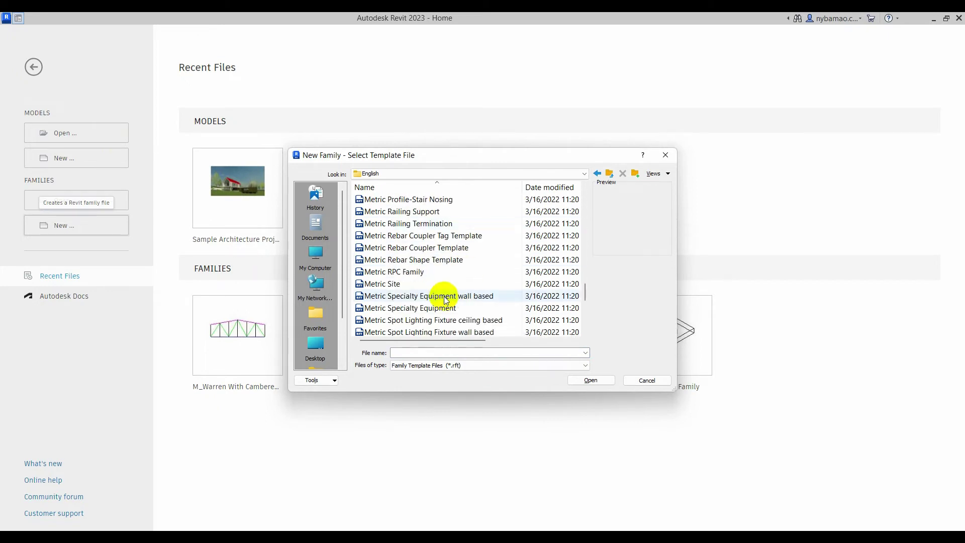
{"action": "scroll", "coordinate": [443, 299], "scroll_direction": "down", "scroll_amount": 3}
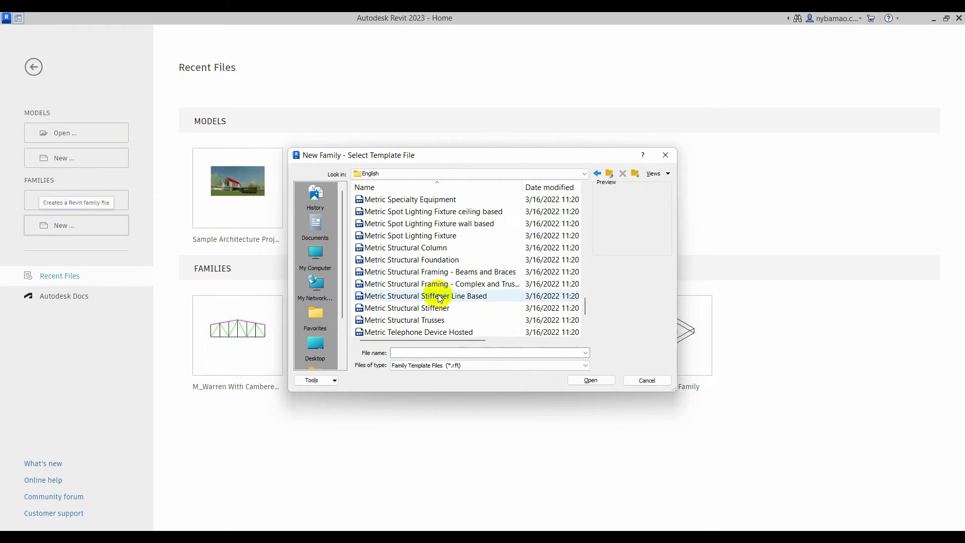
{"action": "left_click", "coordinate": [665, 155]}
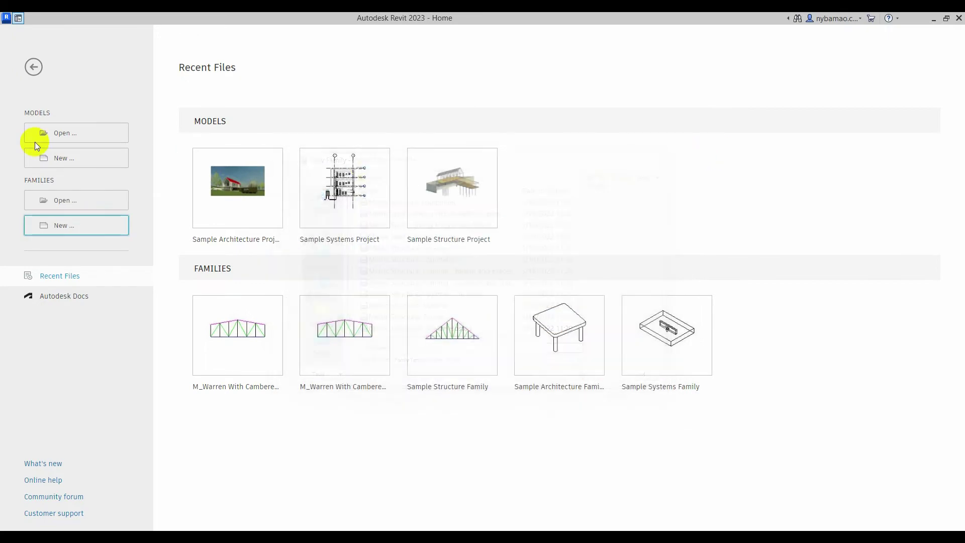
Create a new project from the Metric-Structural Template
{"action": "left_click", "coordinate": [70, 159]}
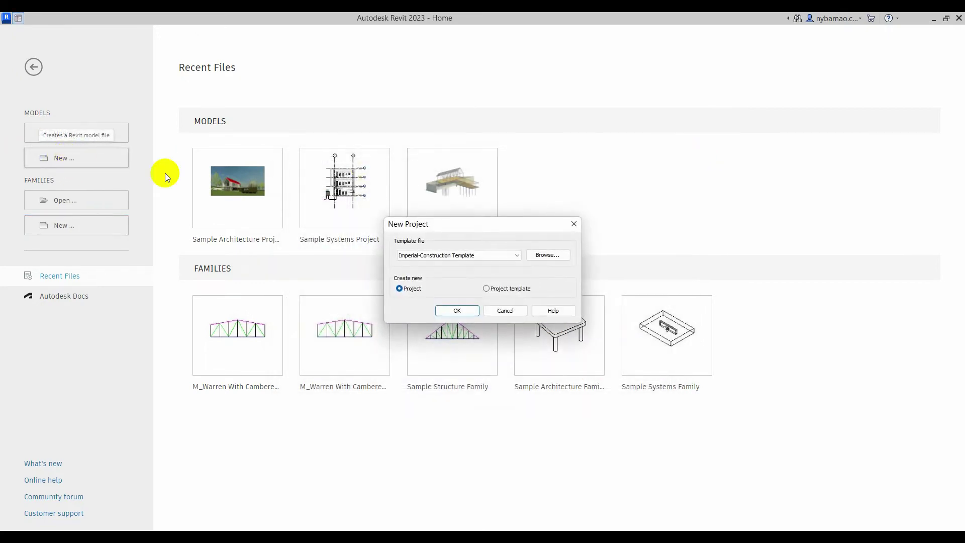
{"action": "left_click", "coordinate": [439, 258]}
{"action": "left_click", "coordinate": [423, 308]}
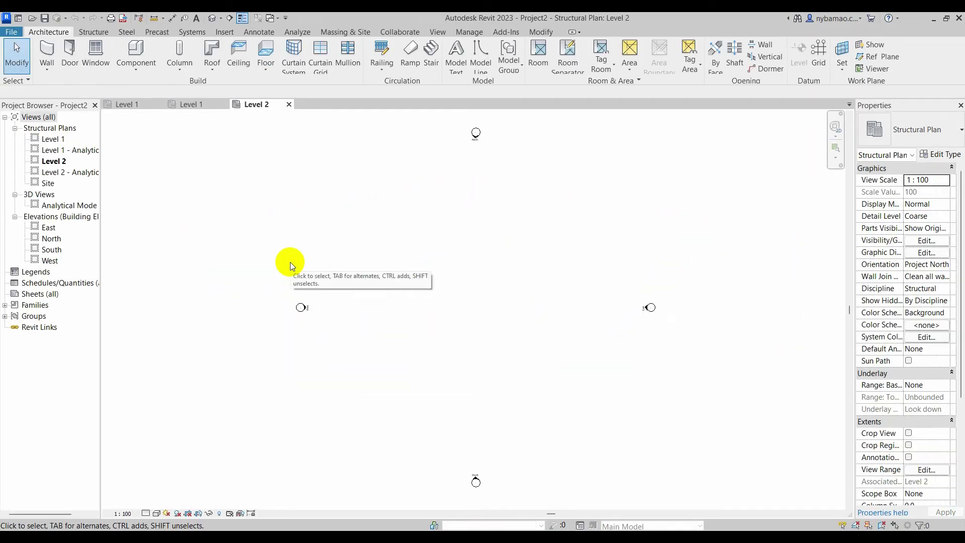
Load the saved Panel_Testing Warren truss family into the project for truss placement
{"action": "middle_click_drag", "start_coordinate": [484, 262], "coordinate": [434, 284]}
{"action": "left_click", "coordinate": [109, 64]}
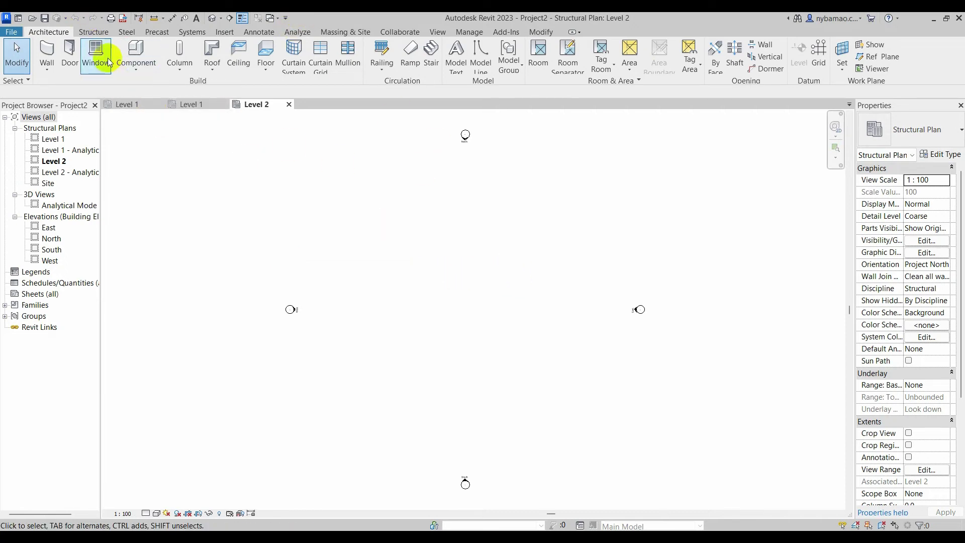
{"action": "left_click", "coordinate": [96, 34]}
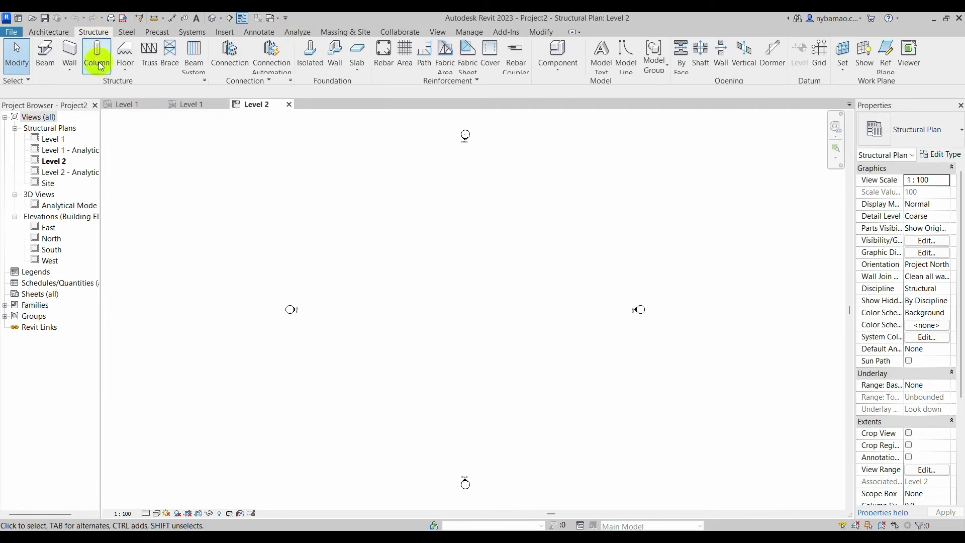
{"action": "left_click", "coordinate": [147, 60]}
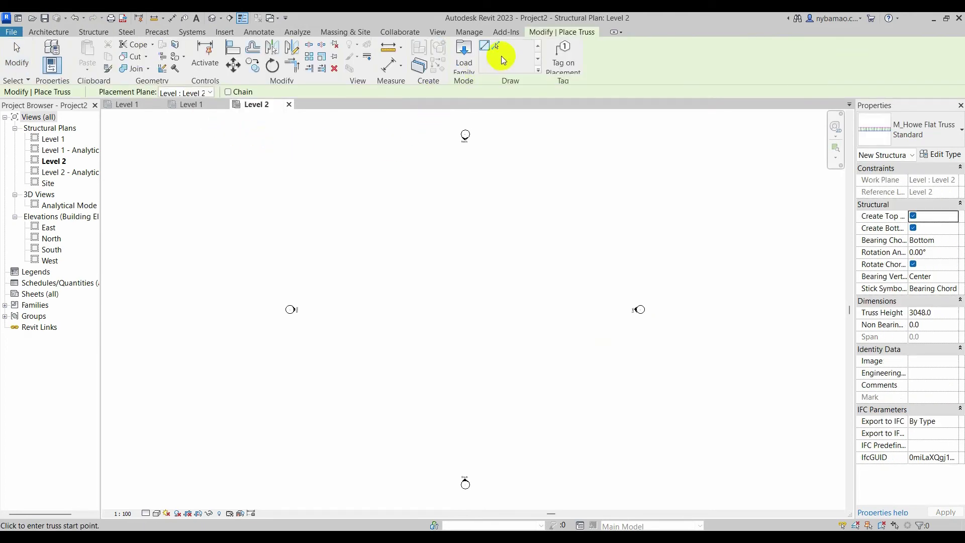
{"action": "left_click", "coordinate": [461, 57]}
{"action": "scroll", "coordinate": [480, 292], "scroll_direction": "down", "scroll_amount": 1}
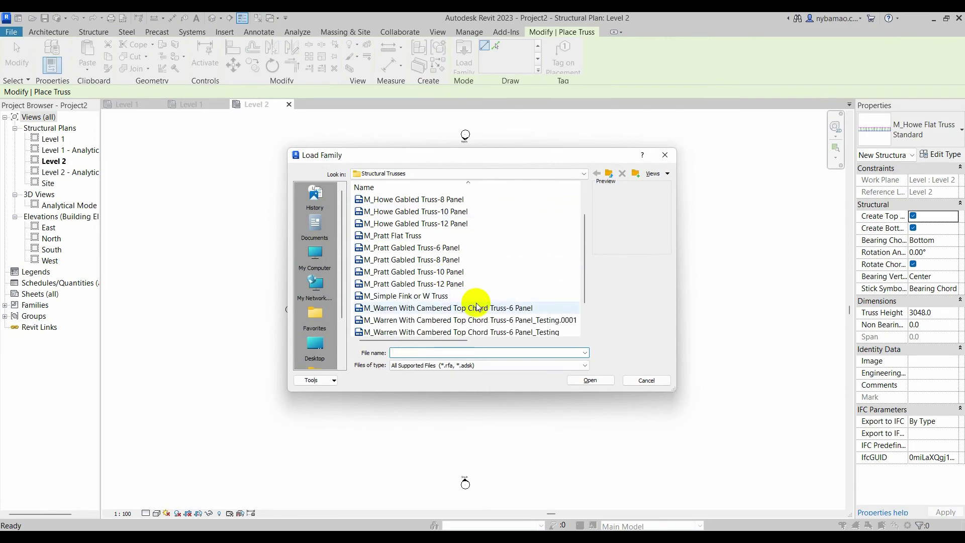
{"action": "scroll", "coordinate": [534, 332], "scroll_direction": "down", "scroll_amount": 1}
{"action": "left_click", "coordinate": [515, 296]}
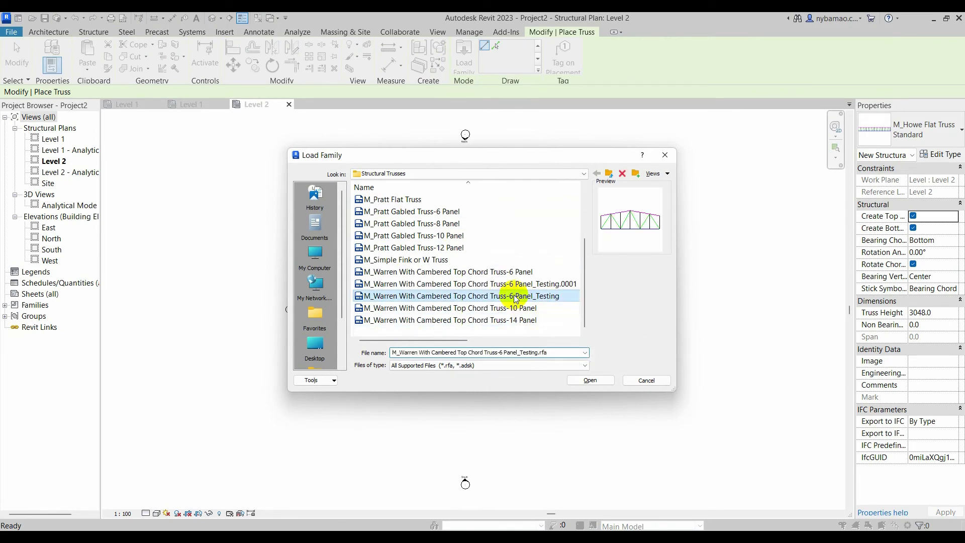
{"action": "left_click", "coordinate": [588, 380]}
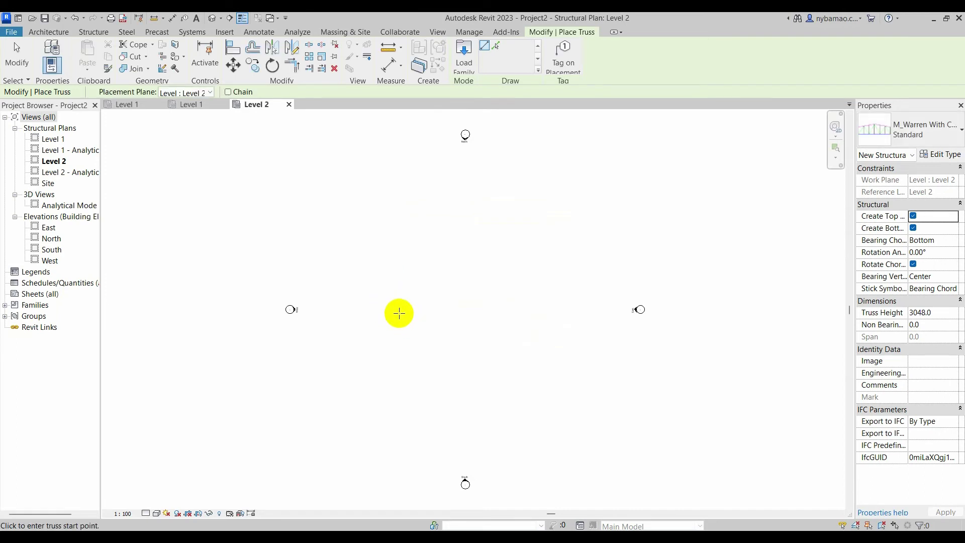
Place the truss horizontally on the Level 2 plan and set Fine detail
{"action": "left_click", "coordinate": [400, 314]}
{"action": "scroll", "coordinate": [465, 314], "scroll_direction": "up", "scroll_amount": 3}
{"action": "scroll", "coordinate": [453, 314], "scroll_direction": "up", "scroll_amount": 3}
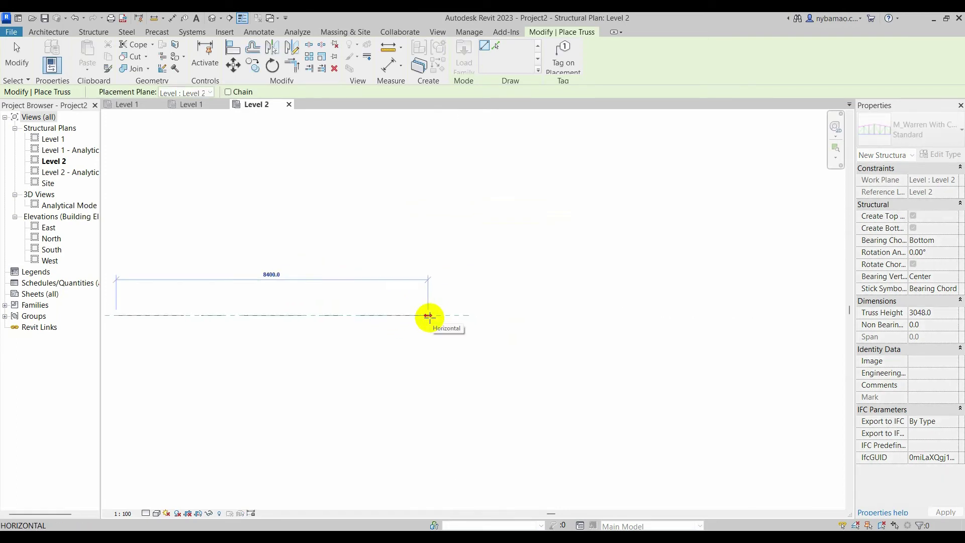
{"action": "left_click", "coordinate": [487, 317]}
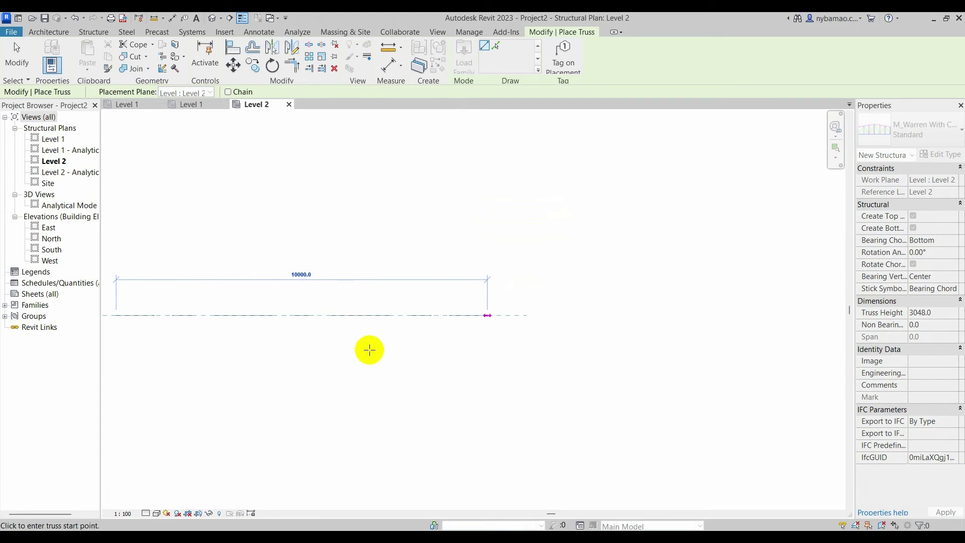
{"action": "left_click", "coordinate": [146, 514]}
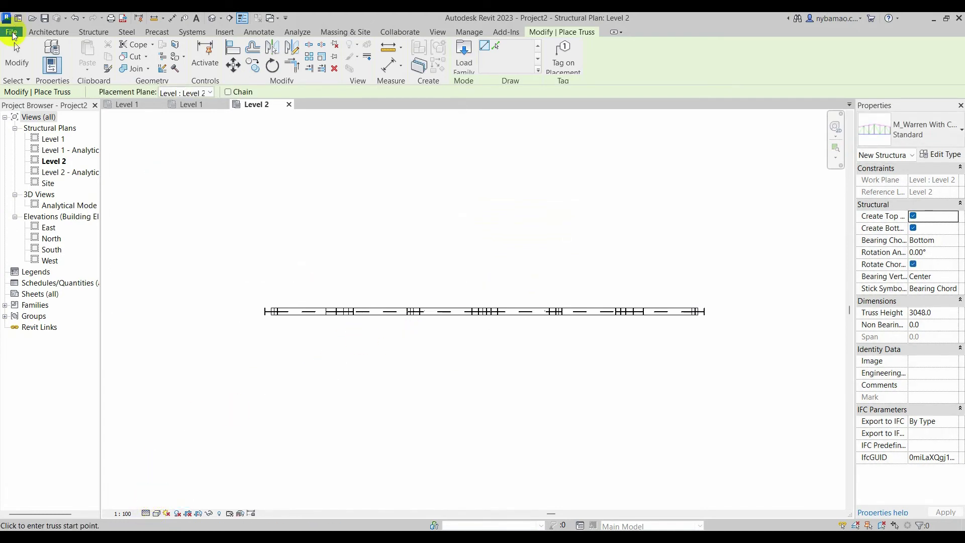
{"action": "left_click", "coordinate": [15, 45]}
{"action": "mouse_move", "coordinate": [327, 245]}
{"action": "middle_mouse_down"}
{"action": "mouse_move", "coordinate": [301, 243]}
{"action": "mouse_move", "coordinate": [322, 244]}
{"action": "middle_mouse_up"}
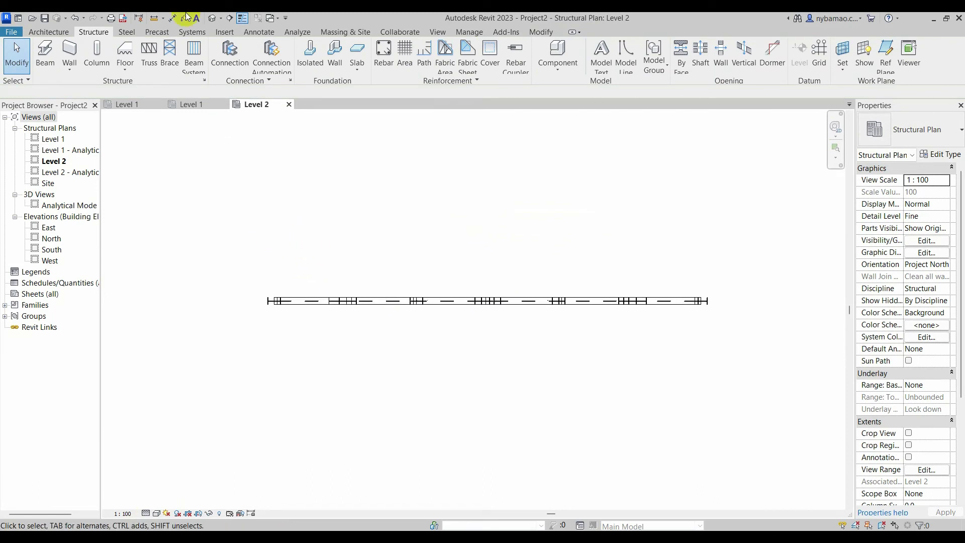
Open the {3D} view and set it to Fine detail with Shaded visual style
{"action": "left_click", "coordinate": [213, 19]}
{"action": "scroll", "coordinate": [397, 308], "scroll_direction": "up", "scroll_amount": 2}
{"action": "mouse_move", "coordinate": [396, 308]}
{"action": "middle_mouse_down"}
{"action": "mouse_move", "coordinate": [261, 442]}
{"action": "mouse_move", "coordinate": [312, 328]}
{"action": "middle_mouse_up"}
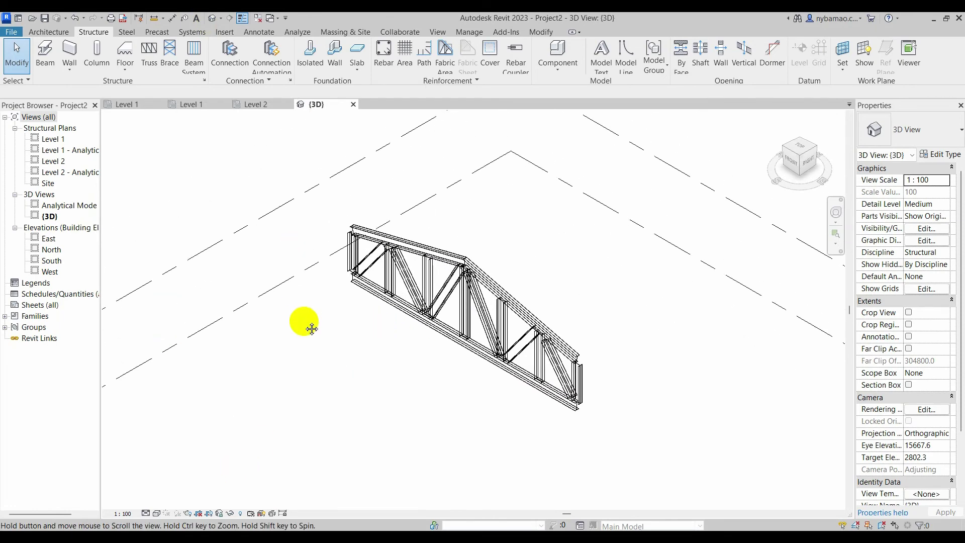
{"action": "scroll", "coordinate": [342, 302], "scroll_direction": "up", "scroll_amount": 2}
{"action": "left_click", "coordinate": [145, 513]}
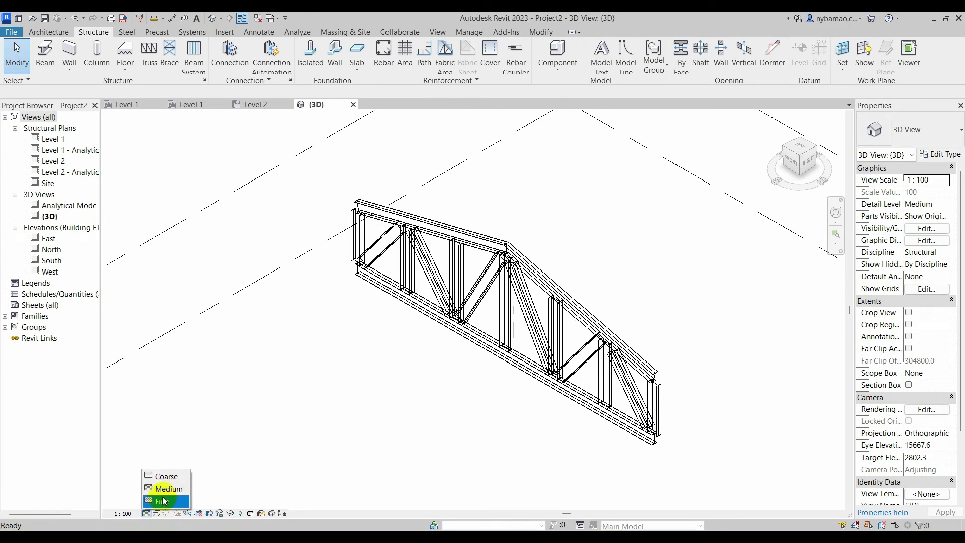
{"action": "left_click", "coordinate": [163, 500]}
{"action": "left_click", "coordinate": [164, 478]}
Orbit around the truss, select it and open its type properties
{"action": "mouse_move", "coordinate": [381, 356]}
{"action": "middle_mouse_down", "text": "shift"}
{"action": "mouse_move", "coordinate": [367, 357]}
{"action": "mouse_move", "coordinate": [416, 373]}
{"action": "mouse_move", "coordinate": [545, 345]}
{"action": "mouse_move", "coordinate": [486, 375]}
{"action": "mouse_move", "coordinate": [487, 327]}
{"action": "mouse_move", "coordinate": [468, 334]}
{"action": "middle_mouse_up", "text": "shift"}
{"action": "scroll", "coordinate": [462, 352], "scroll_direction": "up", "scroll_amount": 2}
{"action": "mouse_move", "coordinate": [460, 370]}
{"action": "middle_mouse_down", "text": "shift"}
{"action": "mouse_move", "coordinate": [610, 315]}
{"action": "mouse_move", "coordinate": [577, 332]}
{"action": "middle_mouse_up", "text": "shift"}
{"action": "left_click", "coordinate": [491, 358]}
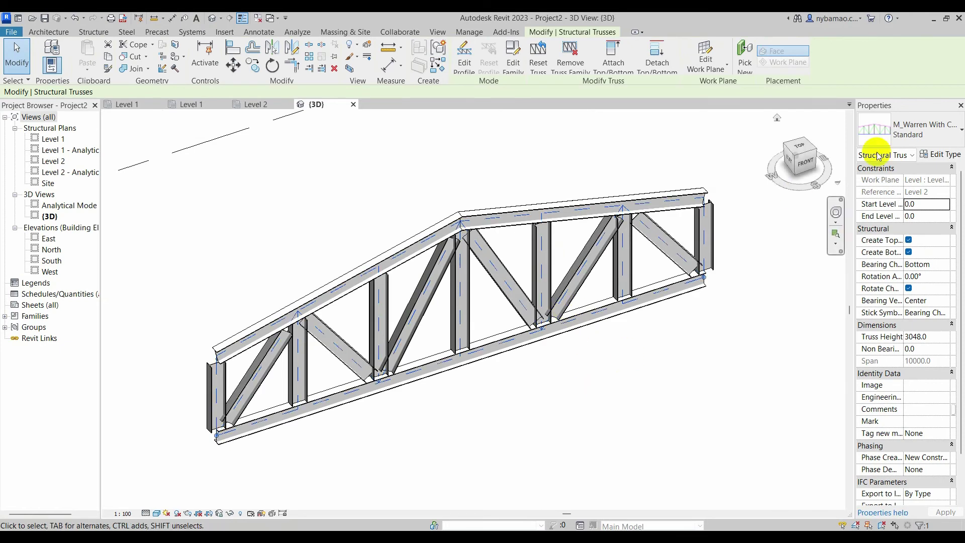
{"action": "left_click", "coordinate": [939, 155]}
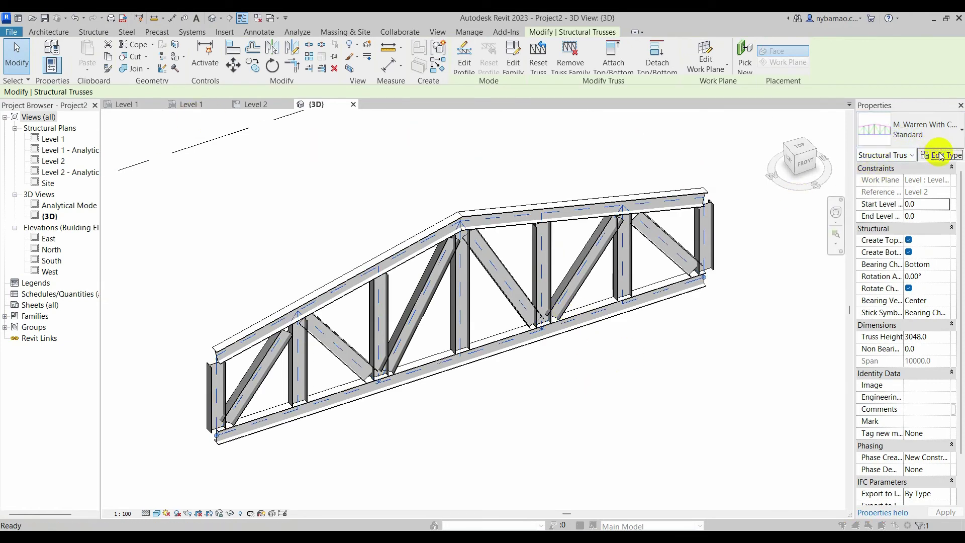
{"action": "left_click", "coordinate": [714, 216]}
Set the top chords, vertical webs and bottom chords to HSS203.2X203.2X9.5 and confirm
{"action": "left_click", "coordinate": [735, 217]}
{"action": "scroll", "coordinate": [748, 261], "scroll_direction": "down", "scroll_amount": 3}
{"action": "left_click", "coordinate": [745, 258]}
{"action": "scroll", "coordinate": [703, 274], "scroll_direction": "down", "scroll_amount": 3}
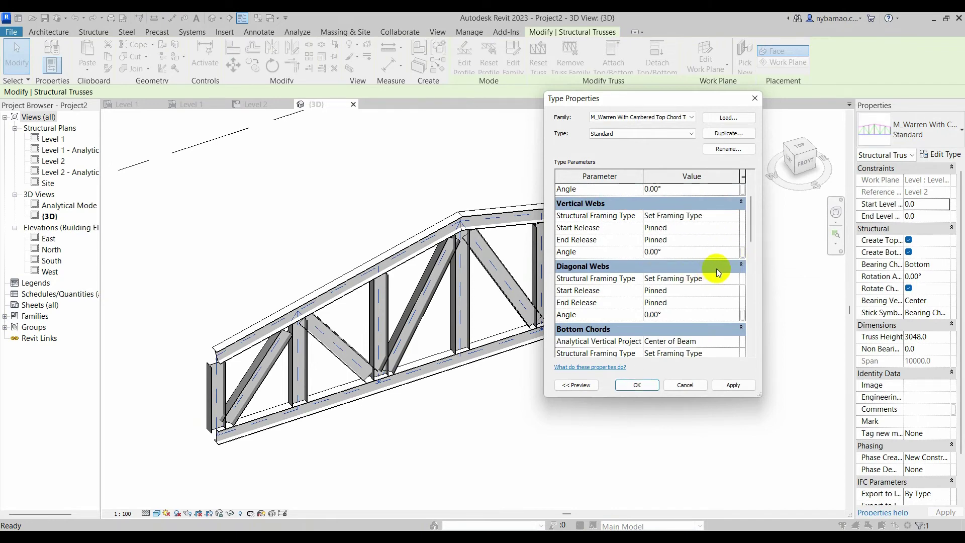
{"action": "left_click", "coordinate": [734, 219]}
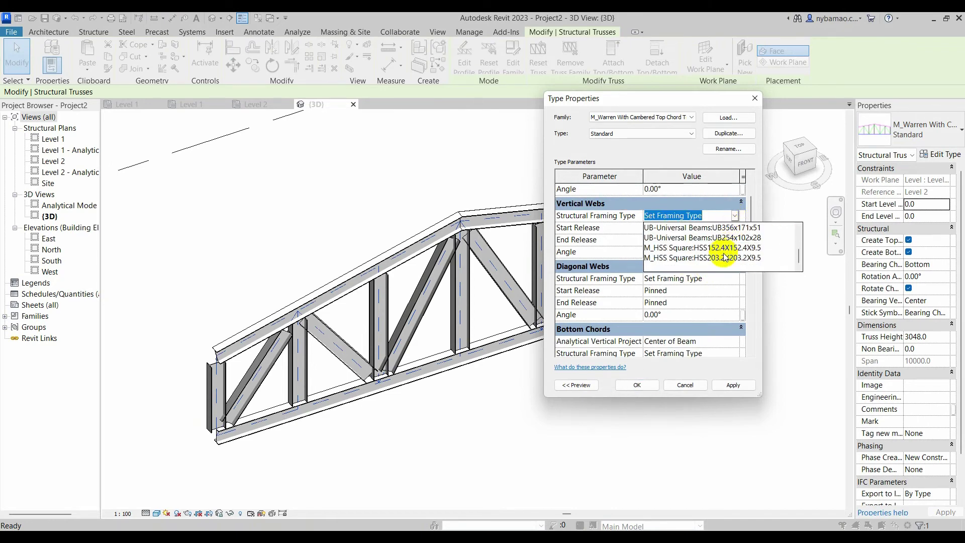
{"action": "left_click", "coordinate": [719, 259]}
{"action": "scroll", "coordinate": [679, 267], "scroll_direction": "down", "scroll_amount": 3}
{"action": "left_click", "coordinate": [709, 263]}
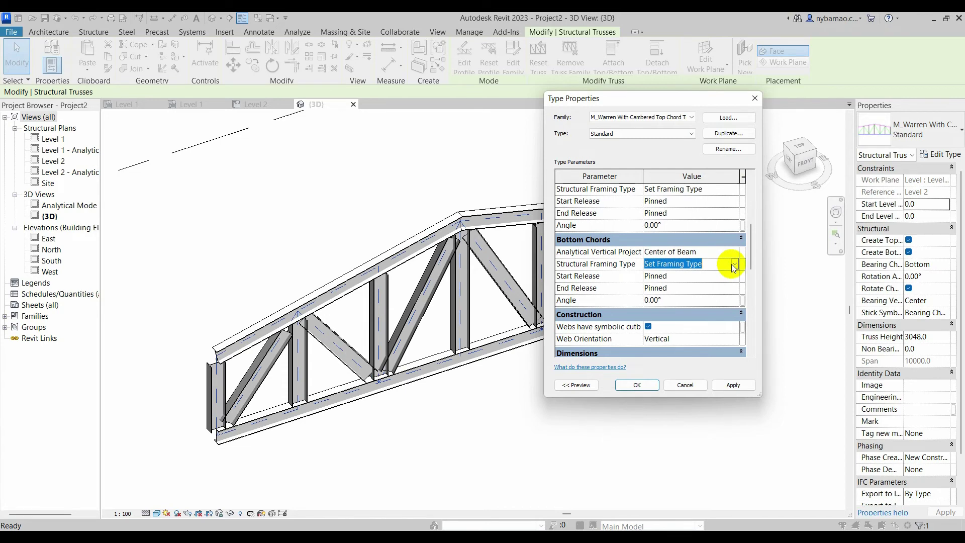
{"action": "scroll", "coordinate": [714, 302], "scroll_direction": "down", "scroll_amount": 3}
{"action": "left_click", "coordinate": [715, 306]}
{"action": "scroll", "coordinate": [703, 294], "scroll_direction": "down", "scroll_amount": 3}
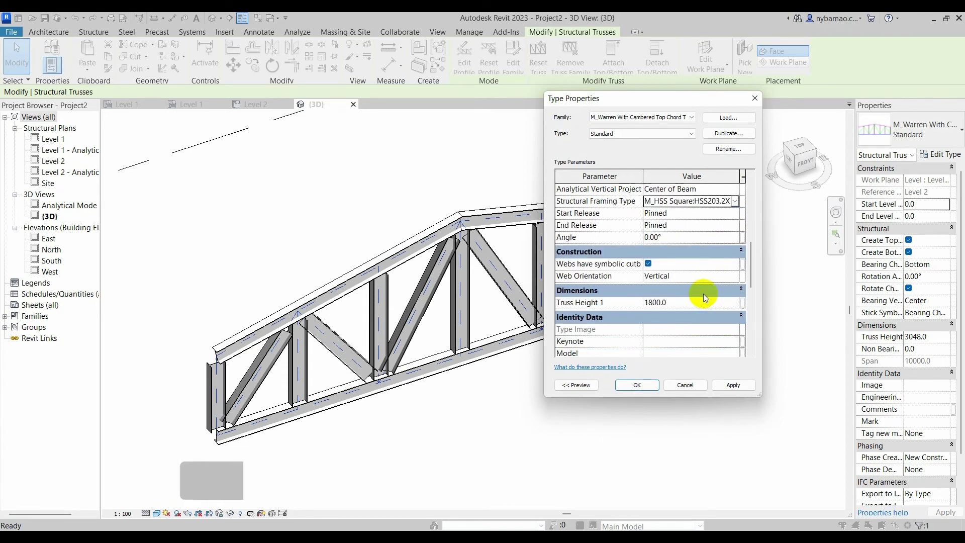
{"action": "left_click", "coordinate": [636, 384]}
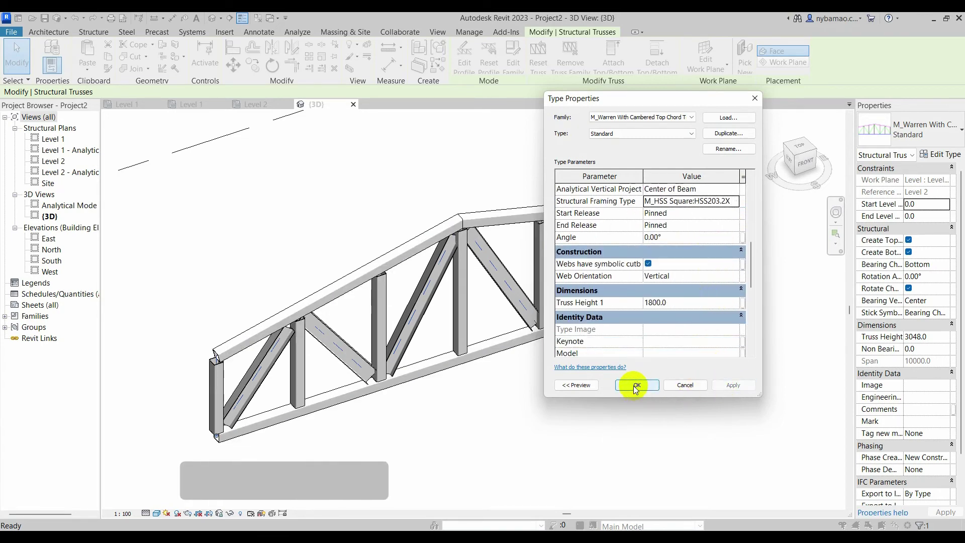
Set the diagonal webs to M_HSS Square HSS203.2X203.2X9.5 and apply the type changes
{"action": "left_click", "coordinate": [940, 154]}
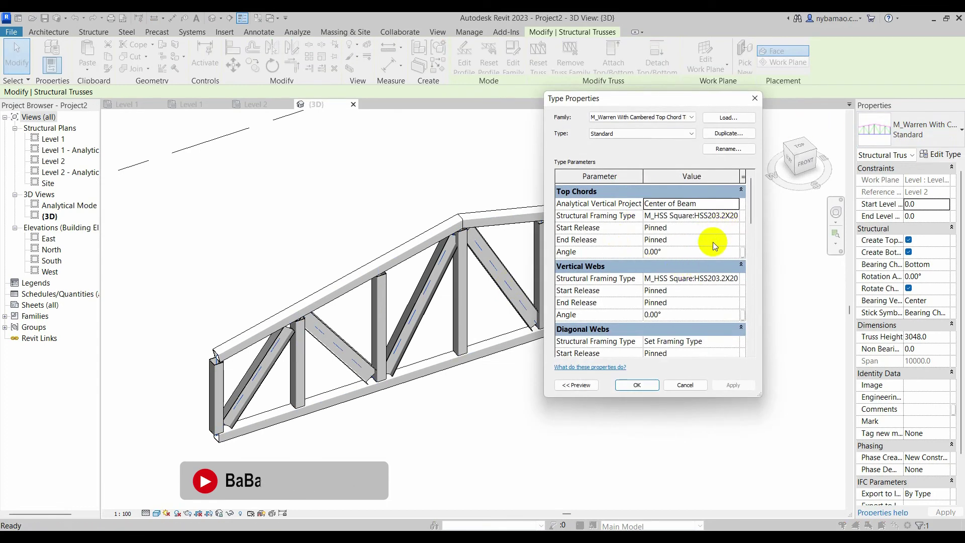
{"action": "scroll", "coordinate": [712, 243], "scroll_direction": "down", "scroll_amount": 3}
{"action": "scroll", "coordinate": [704, 246], "scroll_direction": "down", "scroll_amount": 1}
{"action": "left_click", "coordinate": [717, 217]}
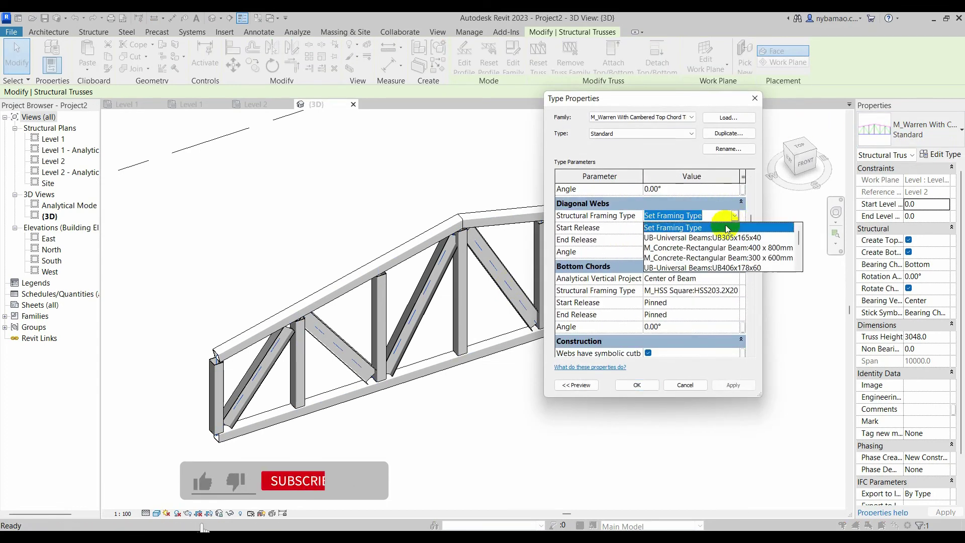
{"action": "left_click", "coordinate": [723, 267]}
{"action": "left_click", "coordinate": [734, 216]}
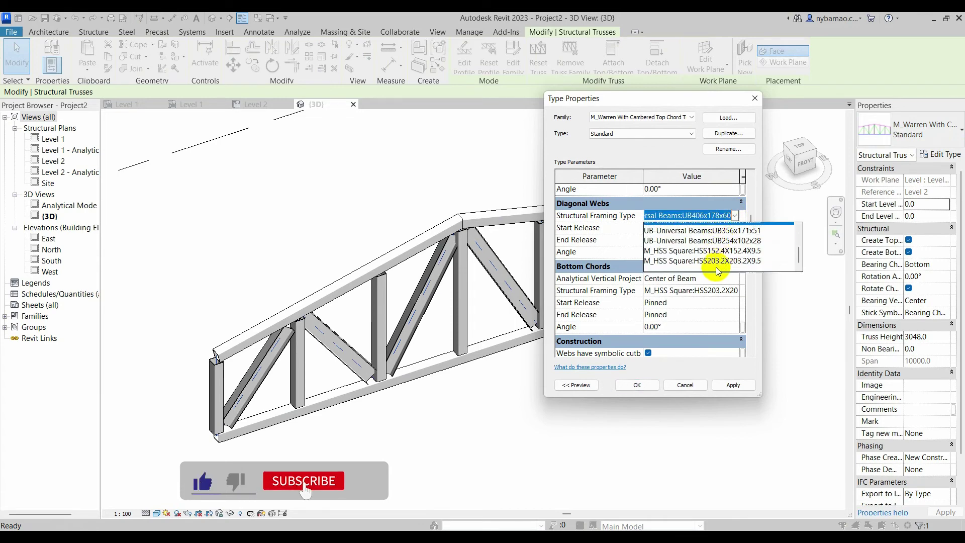
{"action": "left_click", "coordinate": [711, 260]}
{"action": "scroll", "coordinate": [708, 249], "scroll_direction": "down", "scroll_amount": 4}
{"action": "scroll", "coordinate": [707, 245], "scroll_direction": "up", "scroll_amount": 2}
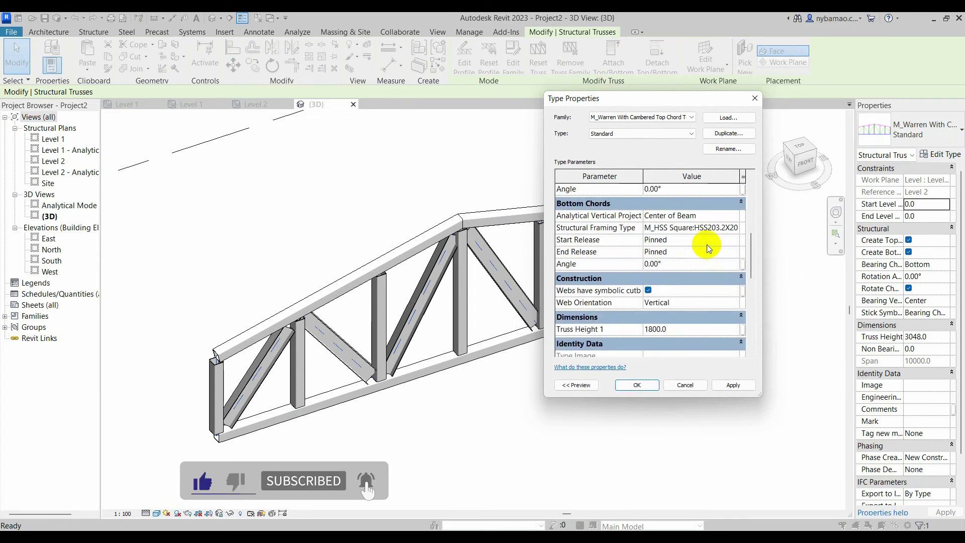
{"action": "scroll", "coordinate": [707, 244], "scroll_direction": "up", "scroll_amount": 3}
{"action": "scroll", "coordinate": [703, 241], "scroll_direction": "down", "scroll_amount": 2}
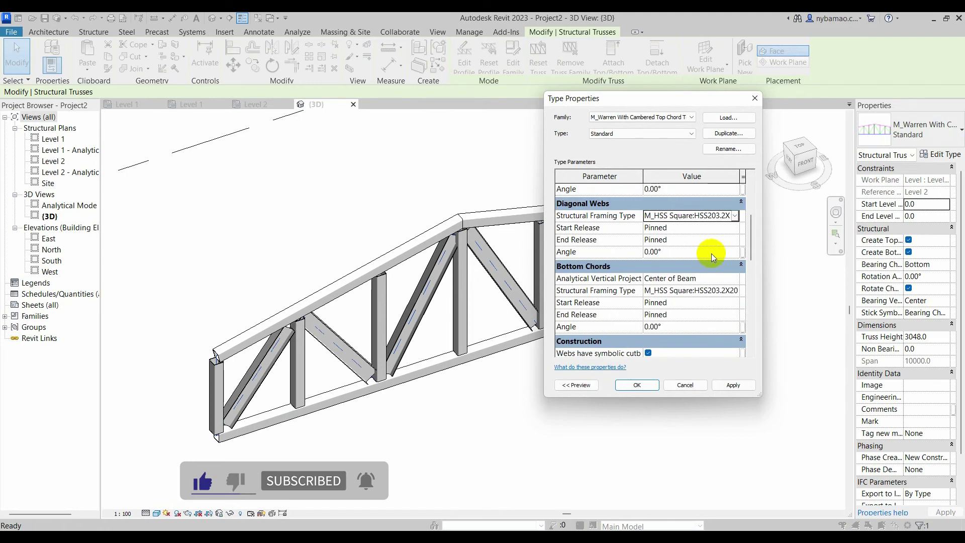
{"action": "scroll", "coordinate": [709, 254], "scroll_direction": "down", "scroll_amount": 3}
{"action": "left_click", "coordinate": [735, 385]}
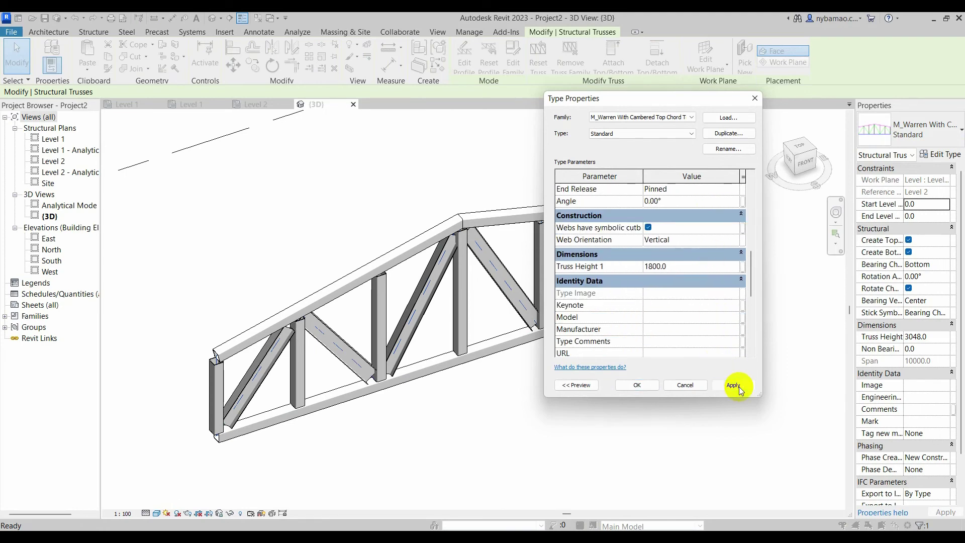
{"action": "left_click", "coordinate": [636, 385]}
{"action": "type", "text": "4000"}
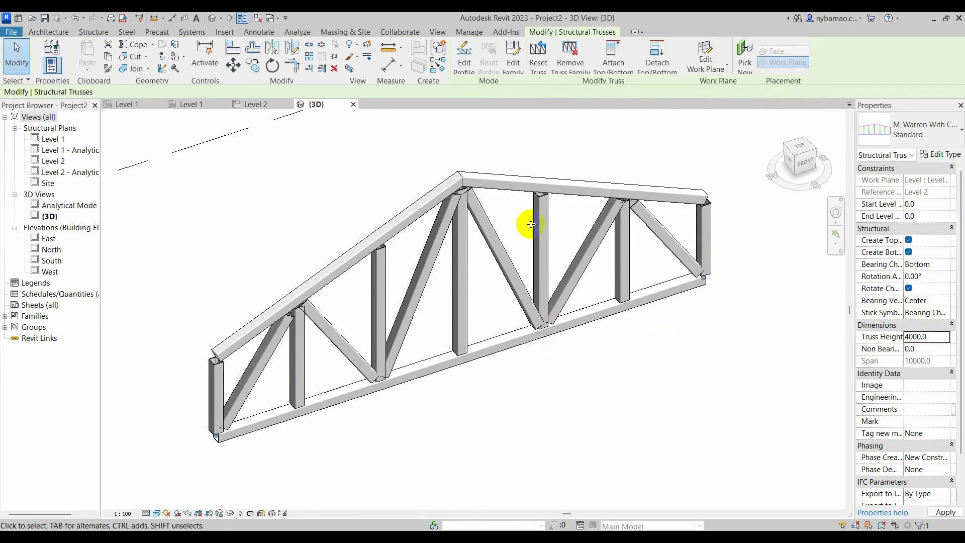
Change the truss's Truss Height to 3000.0 in Properties and deselect it
{"action": "double_click", "coordinate": [938, 338]}
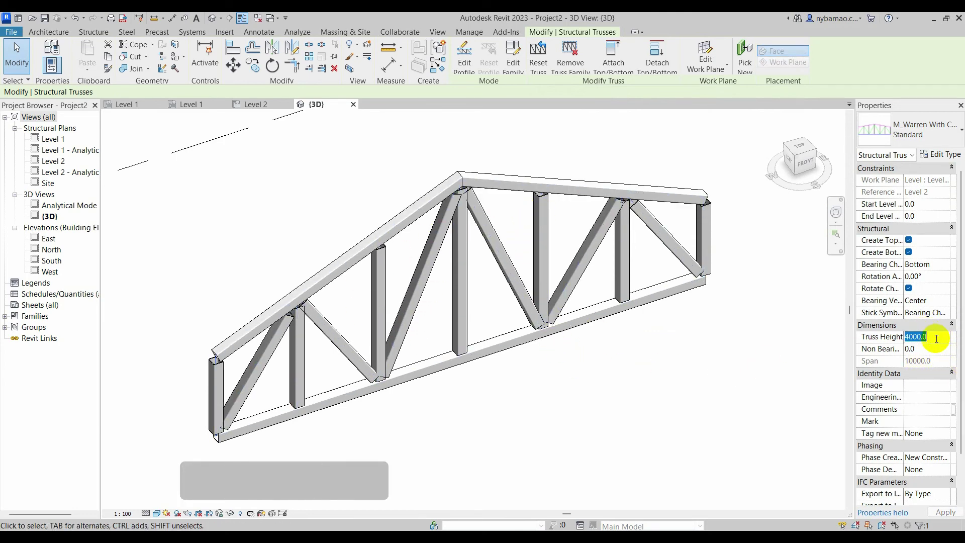
{"action": "type", "text": "30"}
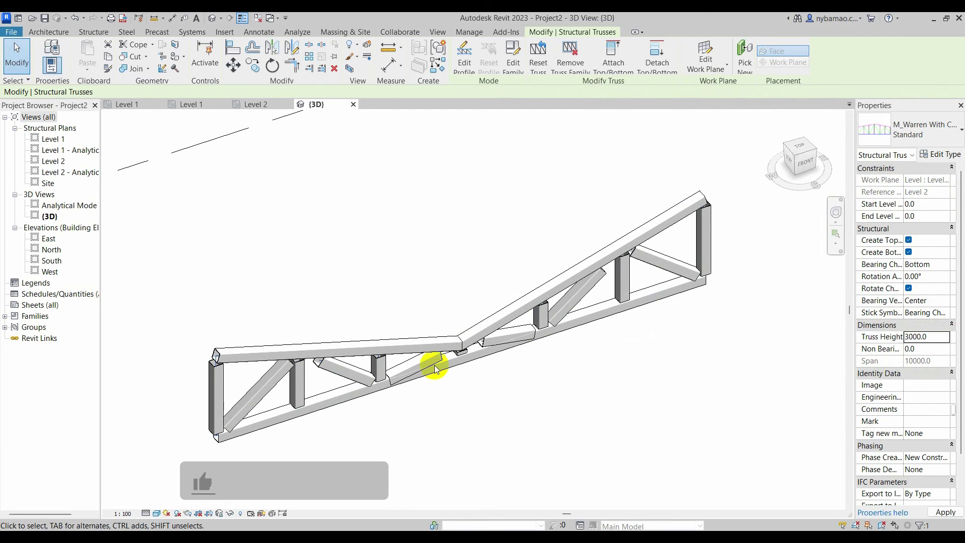
{"action": "left_click", "coordinate": [376, 227]}
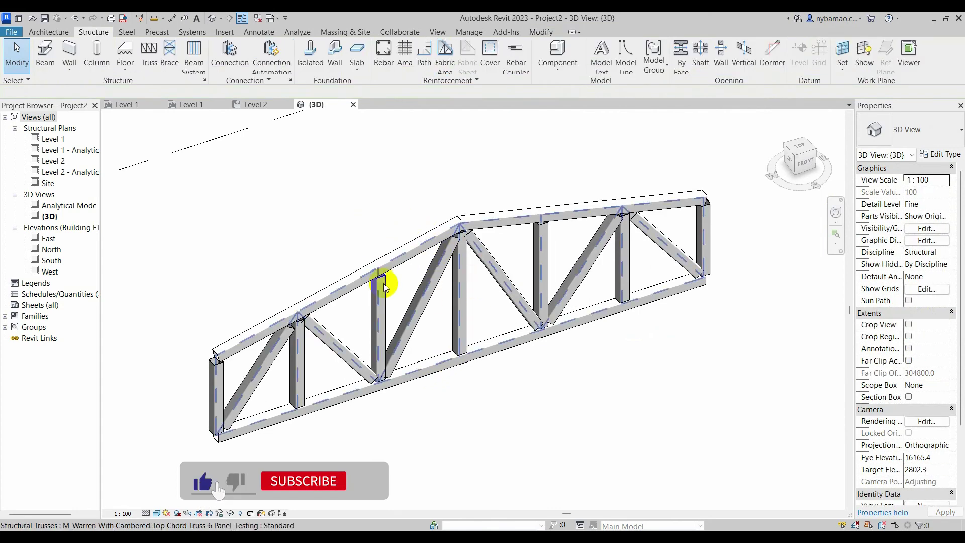
{"action": "middle_click_drag", "start_coordinate": [442, 280], "coordinate": [406, 301], "text": "shift"}
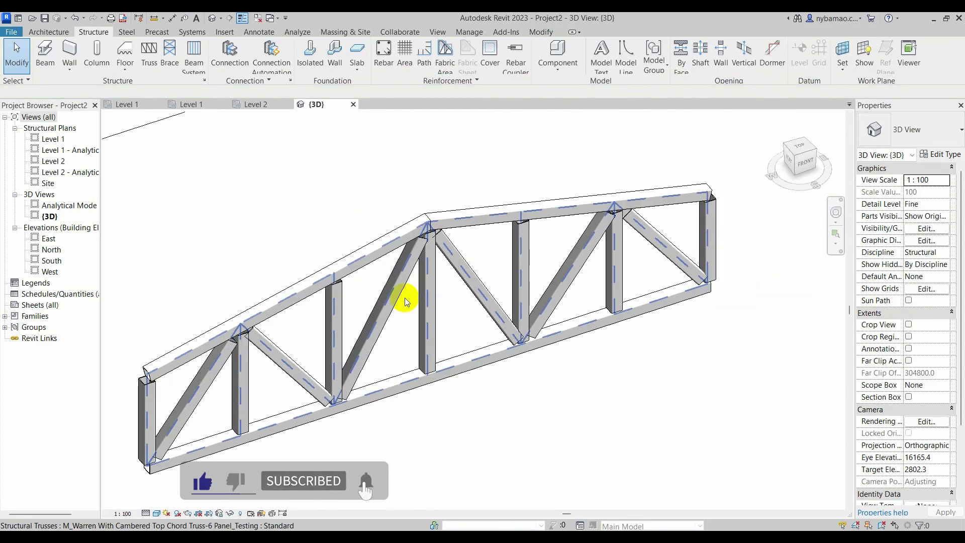
{"action": "middle_click_drag", "start_coordinate": [535, 345], "coordinate": [533, 323]}
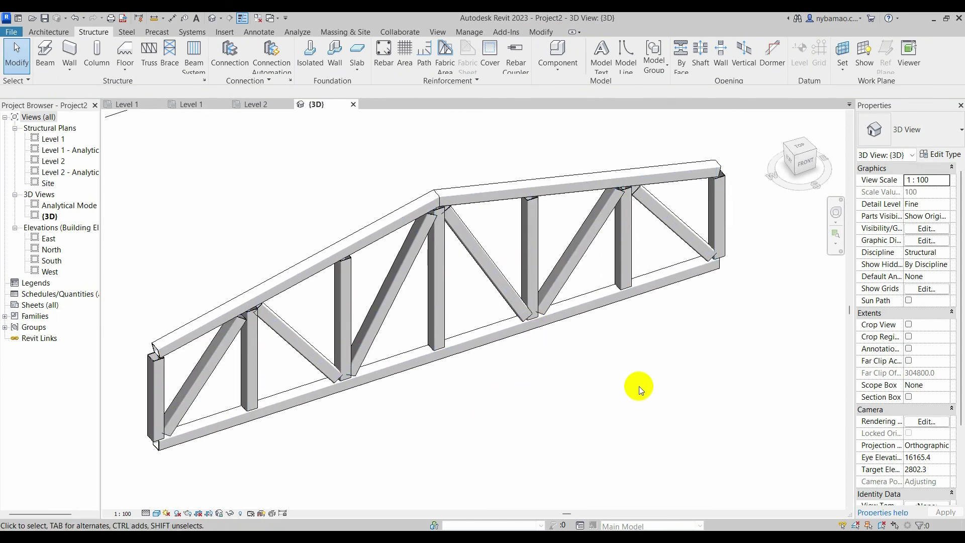
{"action": "middle_click_drag", "start_coordinate": [579, 386], "coordinate": [586, 375]}
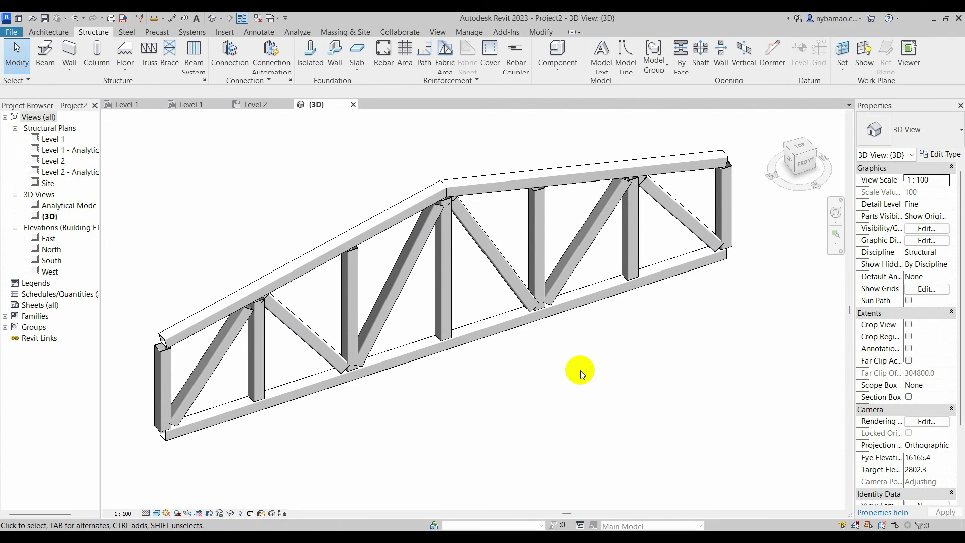
{"action": "mouse_move", "coordinate": [582, 369]}
{"action": "middle_mouse_down", "text": "shift"}
{"action": "mouse_move", "coordinate": [508, 395]}
{"action": "mouse_move", "coordinate": [684, 381]}
{"action": "mouse_move", "coordinate": [583, 382]}
{"action": "mouse_move", "coordinate": [635, 387]}
{"action": "middle_mouse_up", "text": "shift"}
{"action": "left_click_drag", "start_coordinate": [635, 387], "coordinate": [512, 366]}
{"action": "middle_click_drag", "start_coordinate": [513, 367], "coordinate": [568, 384], "text": "shift"}
{"action": "key", "text": "Escape"}
{"action": "mouse_move", "coordinate": [633, 394]}
{"action": "middle_mouse_down", "text": "shift"}
{"action": "mouse_move", "coordinate": [362, 383]}
{"action": "mouse_move", "coordinate": [775, 349]}
{"action": "mouse_move", "coordinate": [726, 337]}
{"action": "mouse_move", "coordinate": [504, 384]}
{"action": "mouse_move", "coordinate": [514, 402]}
{"action": "mouse_move", "coordinate": [587, 397]}
{"action": "mouse_move", "coordinate": [554, 405]}
{"action": "middle_mouse_up", "text": "shift"}
{"action": "scroll", "coordinate": [526, 394], "scroll_direction": "up", "scroll_amount": 2}
{"action": "mouse_move", "coordinate": [545, 359]}
{"action": "middle_mouse_down", "text": "shift"}
{"action": "mouse_move", "coordinate": [578, 268]}
{"action": "mouse_move", "coordinate": [556, 330]}
{"action": "mouse_move", "coordinate": [627, 370]}
{"action": "mouse_move", "coordinate": [632, 362]}
{"action": "middle_mouse_up", "text": "shift"}
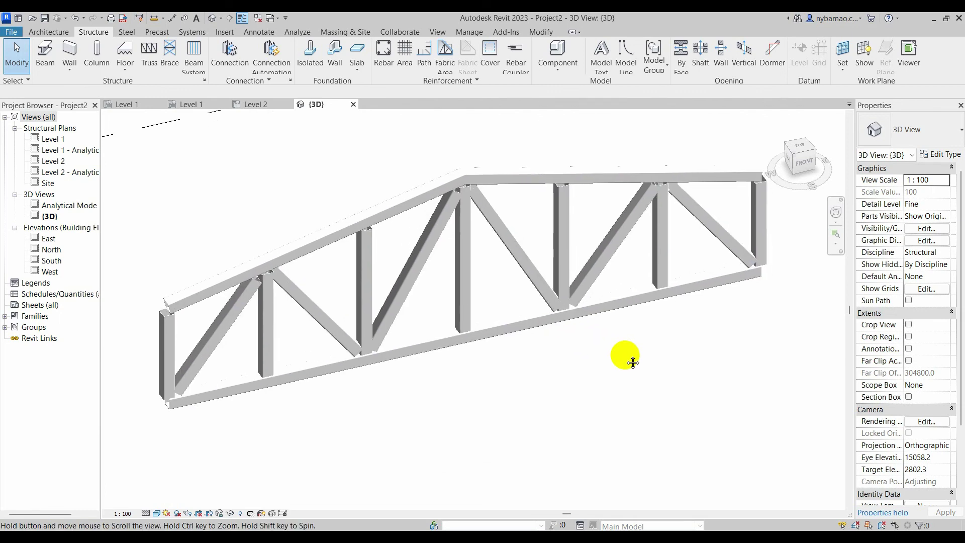